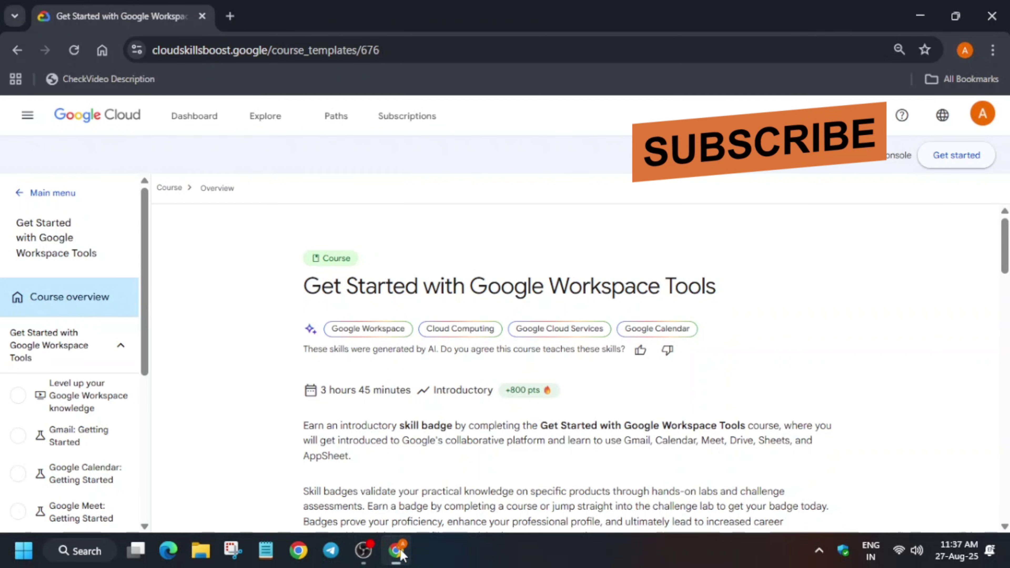
- Start the Google Workspace Tools skill badge challenge lab from the course page
left_click_drag(301, 291, 877, 284)
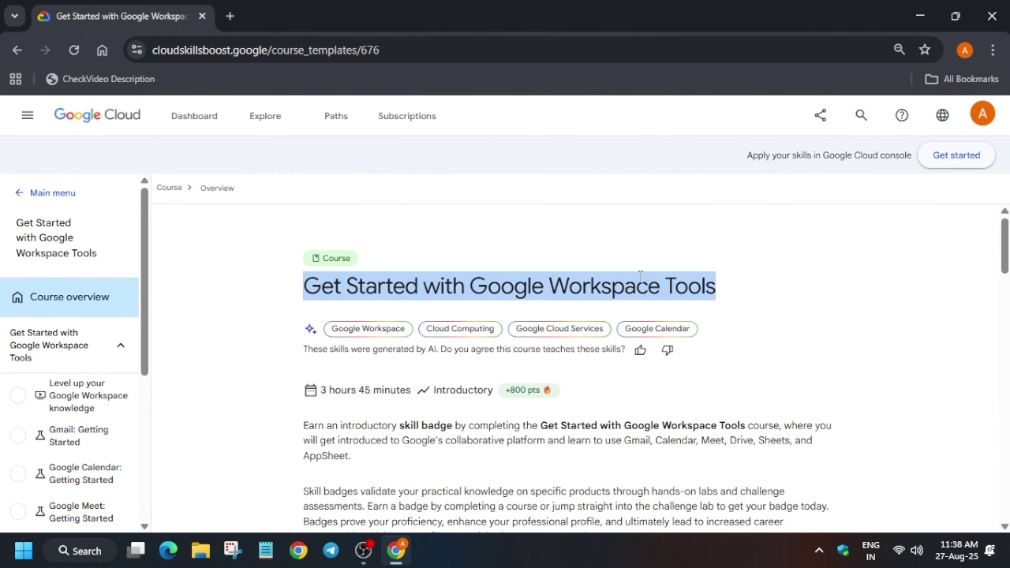
scroll(643, 287, "down", 8)
left_click_drag(323, 307, 508, 330)
left_click(508, 331)
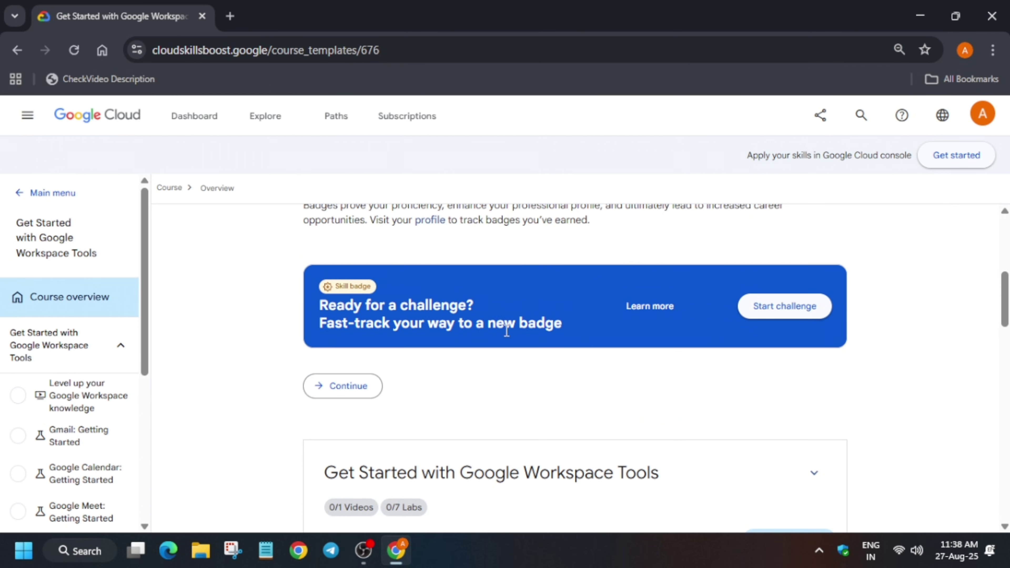
left_click(762, 306)
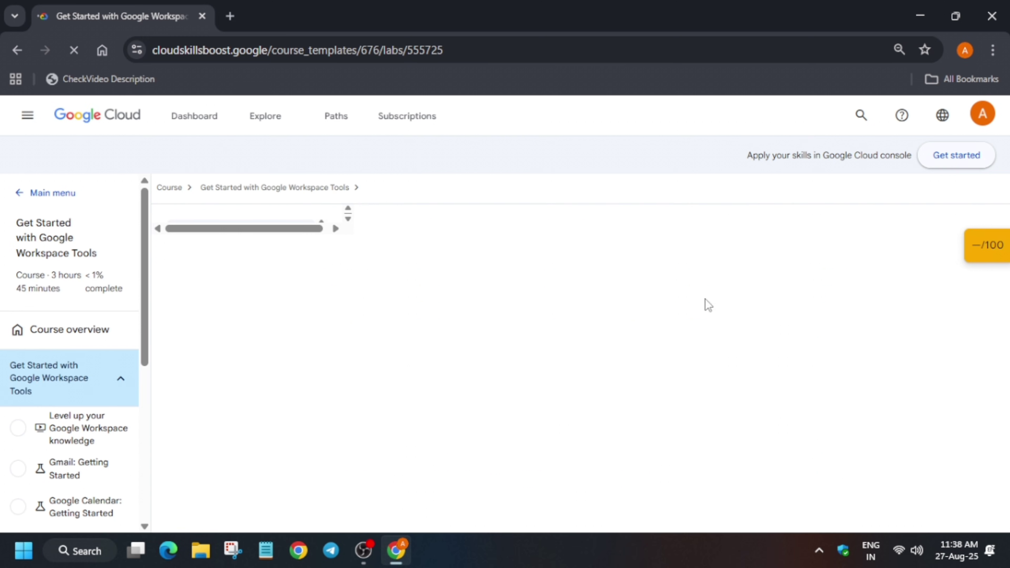
- Collapse the lab setup instructions and start the lab so its timer and credentials appear
left_click(22, 195)
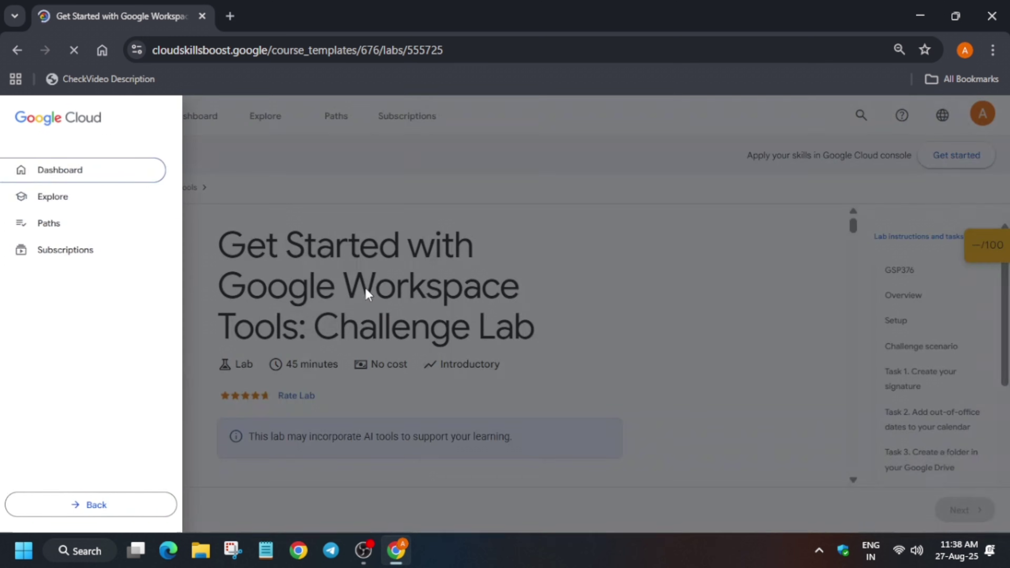
left_click(521, 294)
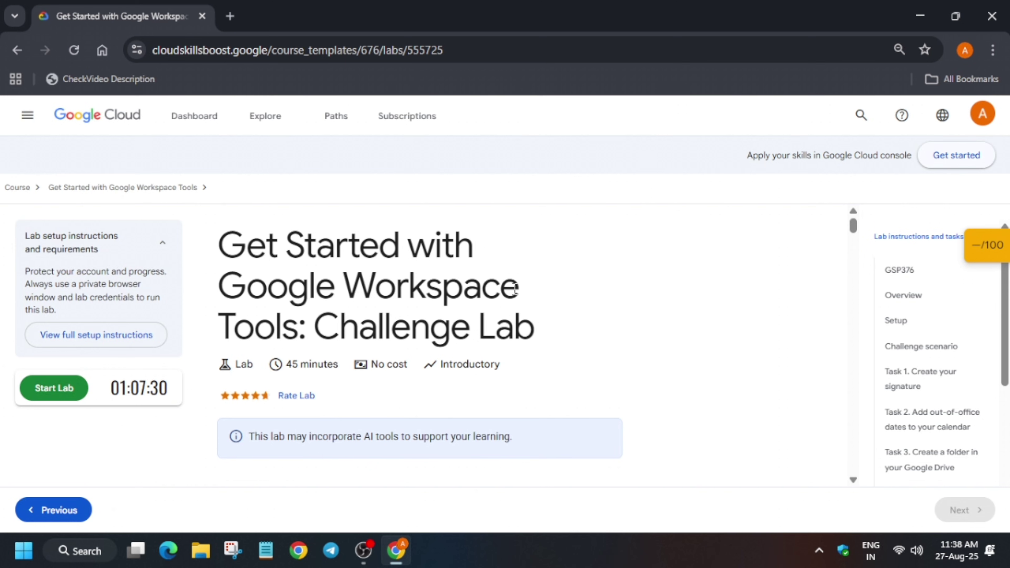
left_click(162, 243)
left_click(53, 298)
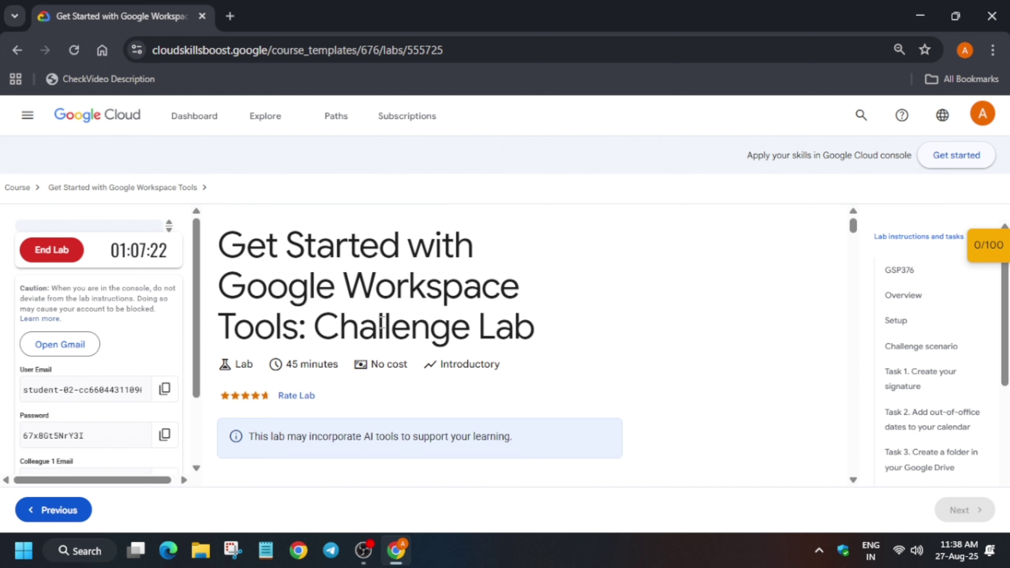
- Open the lab's Gmail link in an incognito window and accept the new account's terms
right_click(72, 331)
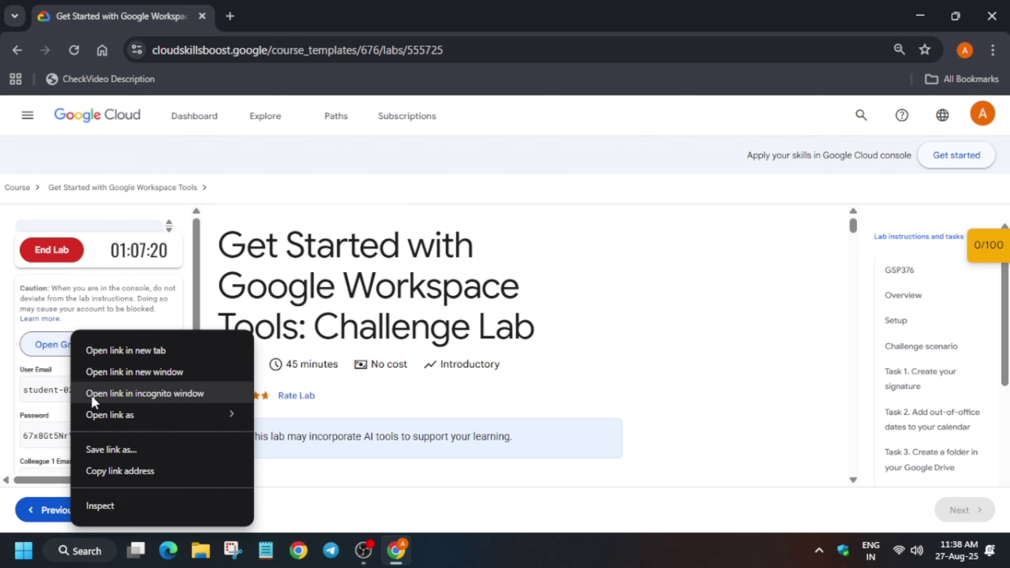
left_click(89, 394)
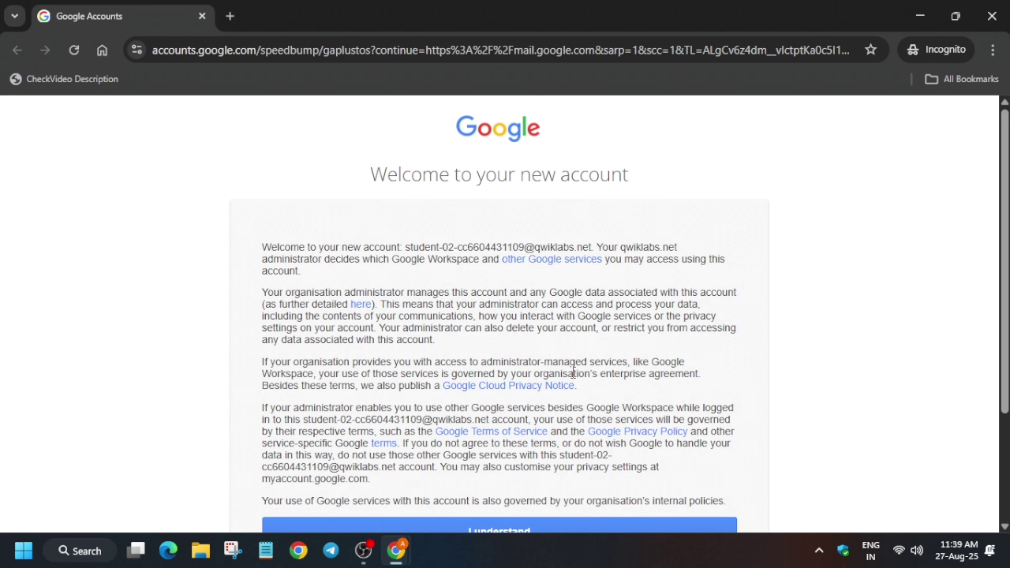
scroll(573, 372, "down", 3)
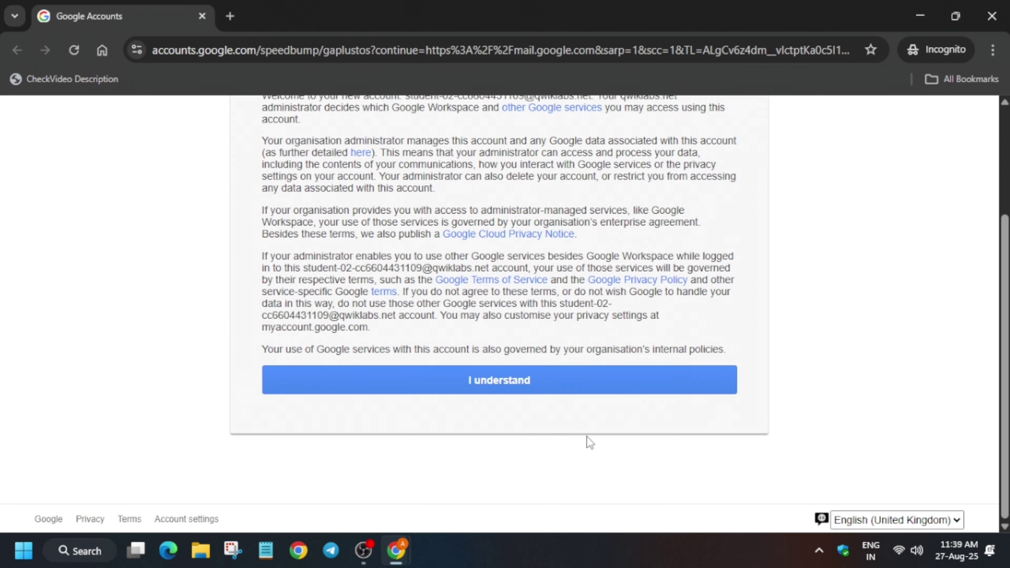
left_click(601, 381)
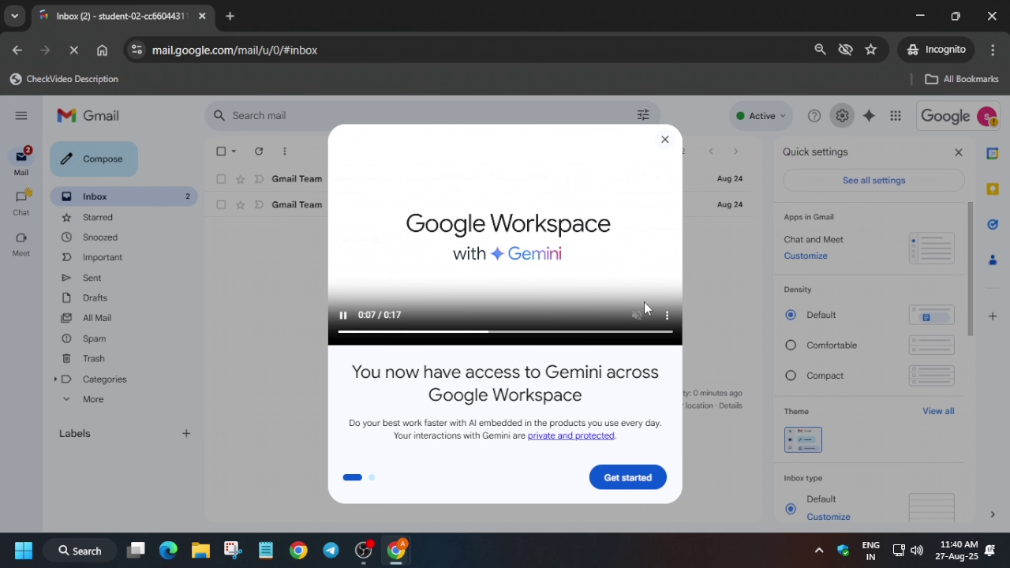
- Dismiss the Gemini welcome and bring up Gmail's General settings at the Signature section
left_click(665, 140)
left_click(841, 122)
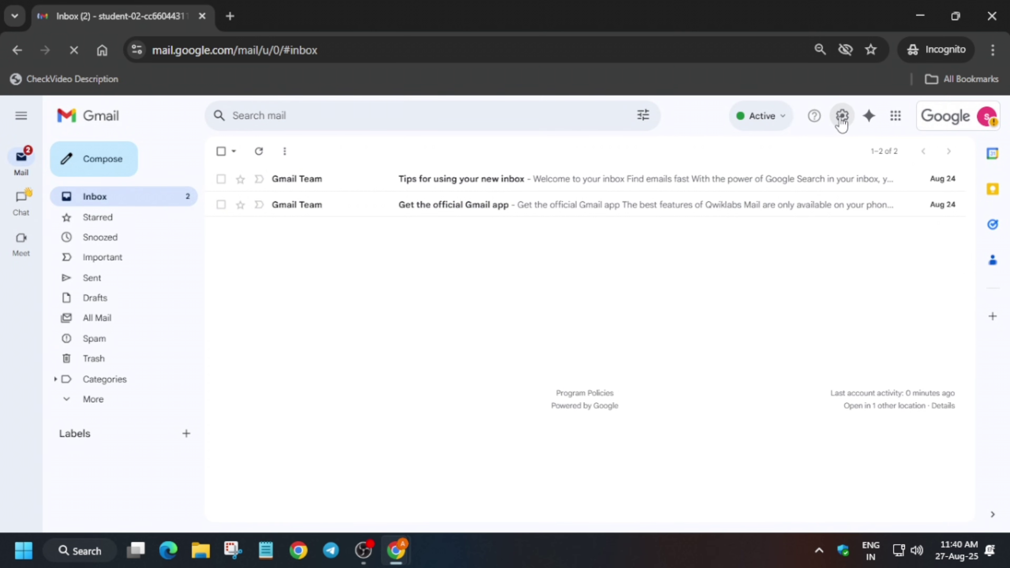
left_click(841, 123)
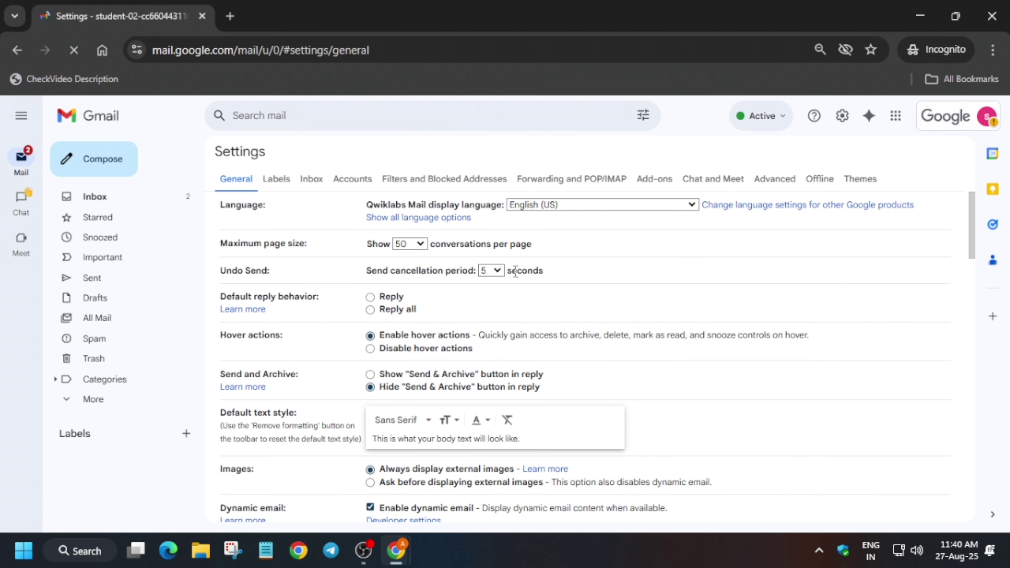
scroll(486, 364, "down", 12)
scroll(450, 385, "down", 15)
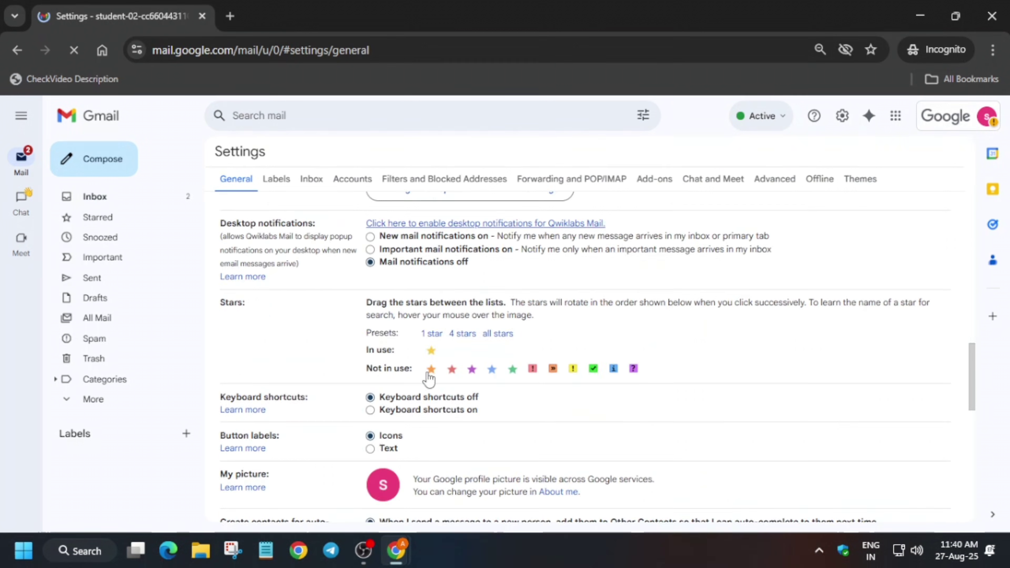
left_click_drag(223, 250, 437, 237)
left_click(523, 271)
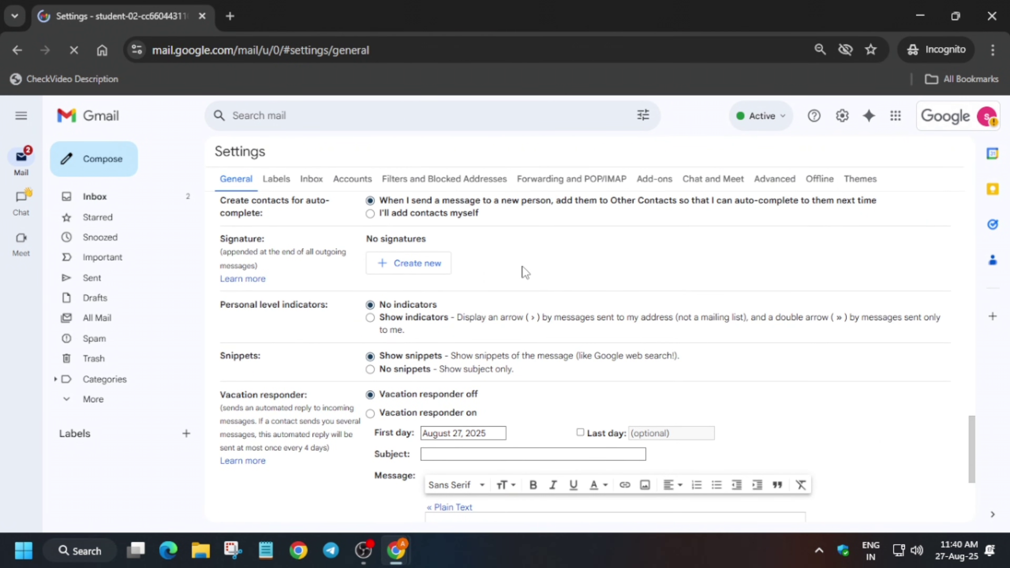
- Create a new named Gmail signature with the text 'like video'
left_click(425, 272)
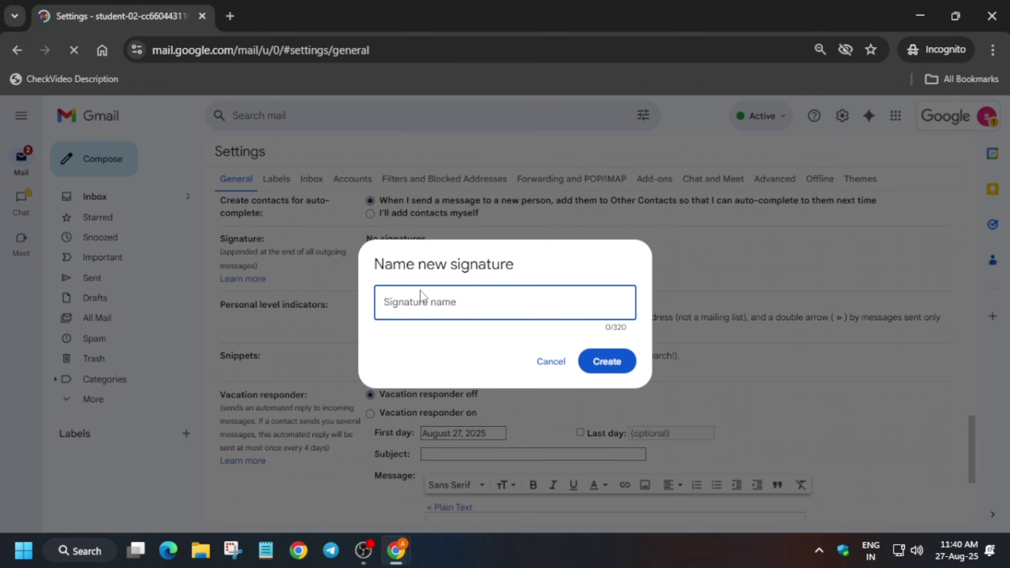
type("dr abhi")
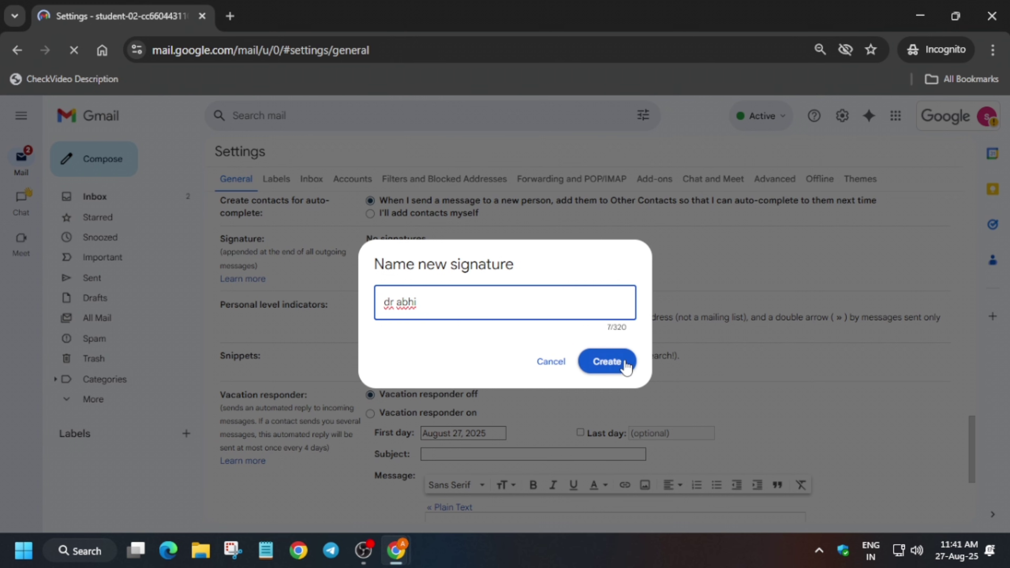
left_click(608, 363)
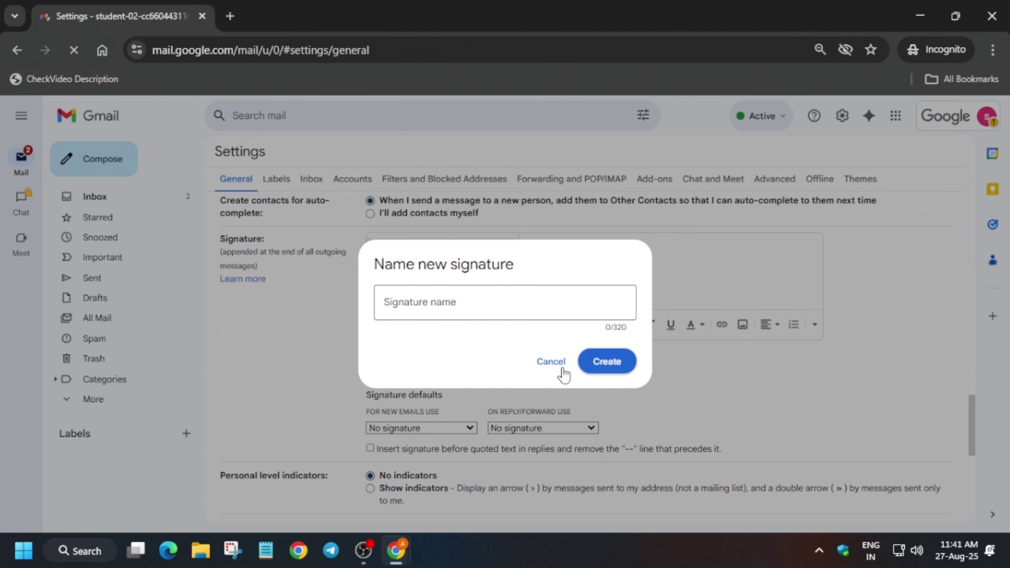
left_click(591, 368)
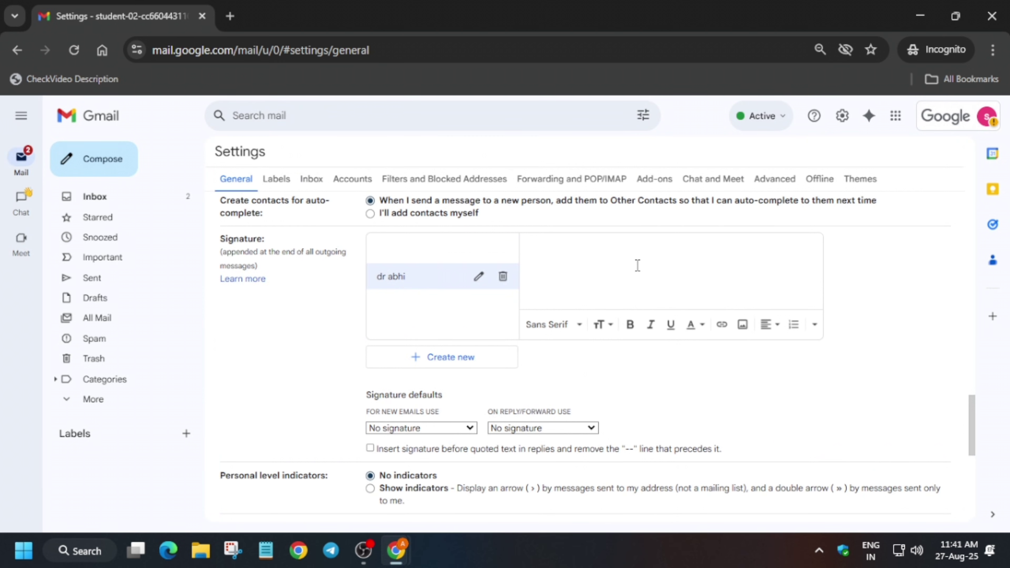
type("like video")
- Set the new signature as default for new emails and for replies/forwards
left_click(442, 429)
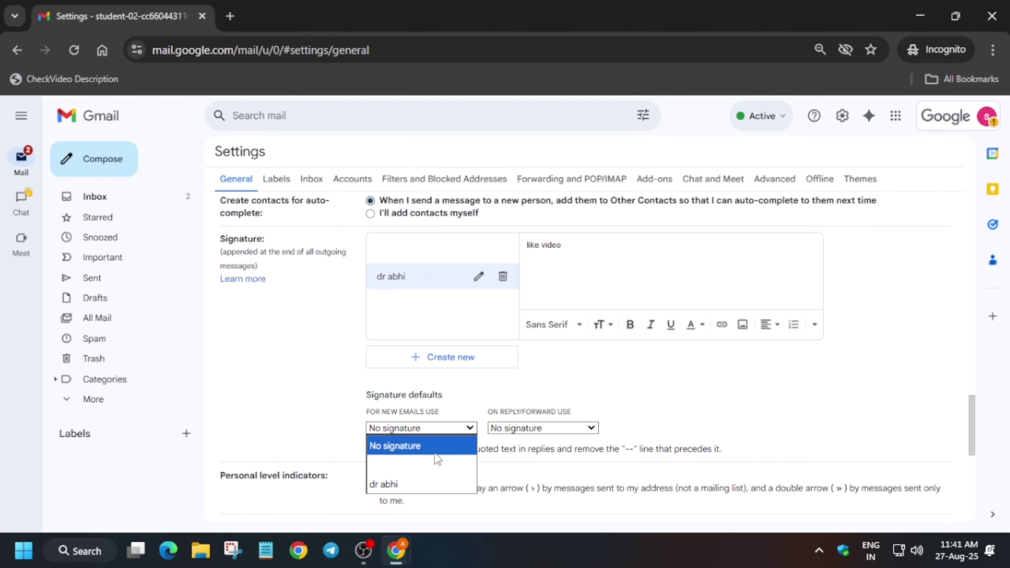
left_click(433, 484)
left_click(559, 428)
left_click(557, 484)
scroll(494, 451, "down", 9)
- Save the vacation responder as On with the message 'tq', then return to the lab window
left_click(572, 339)
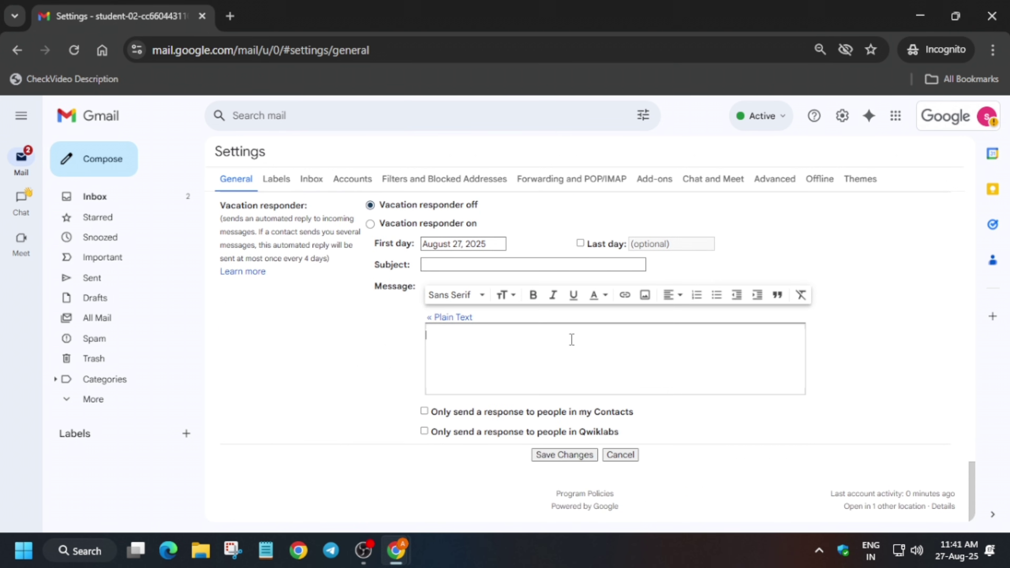
type("tq")
left_click(572, 460)
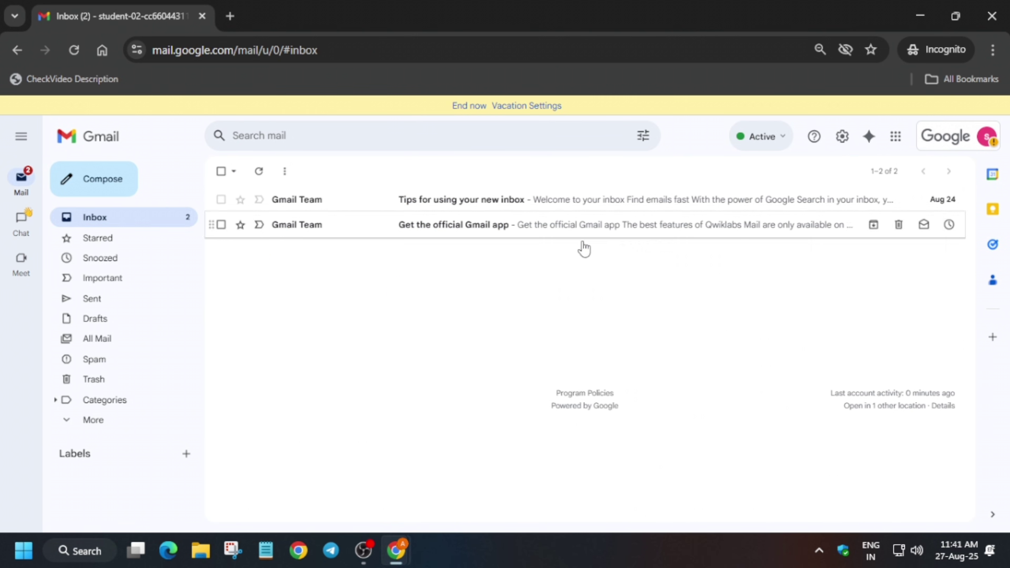
key("alt+Tab")
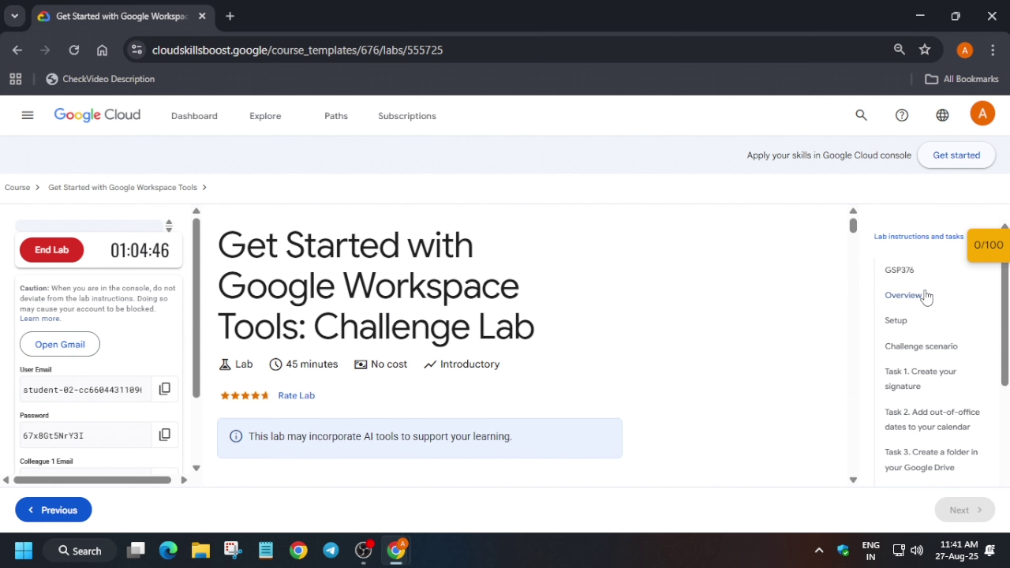
- Check Task 1 progress until it shows Step Completed, then bring up Gmail's Google apps list
left_click(911, 379)
scroll(350, 358, "down", 2)
left_click(363, 331)
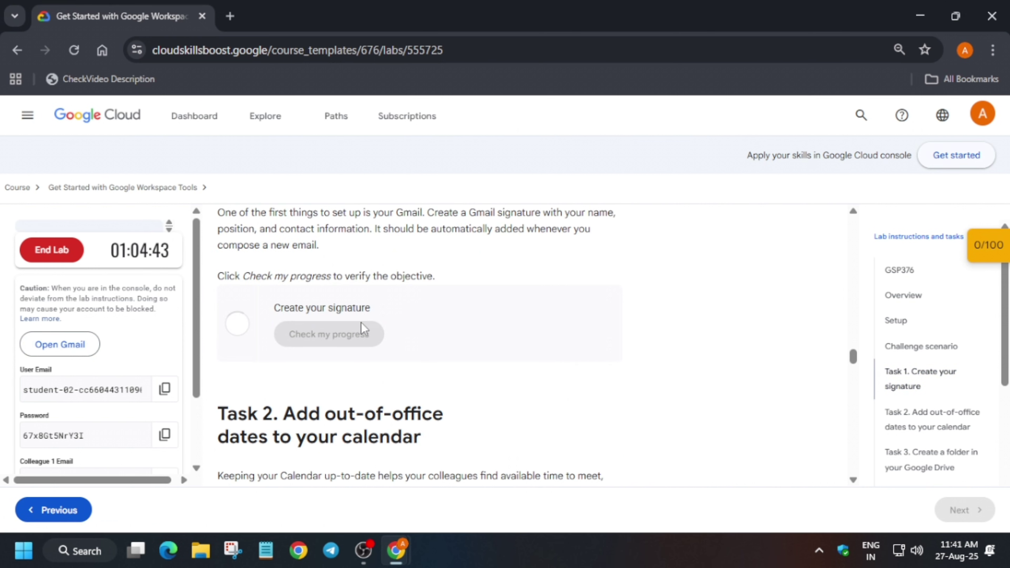
scroll(366, 328, "down", 4)
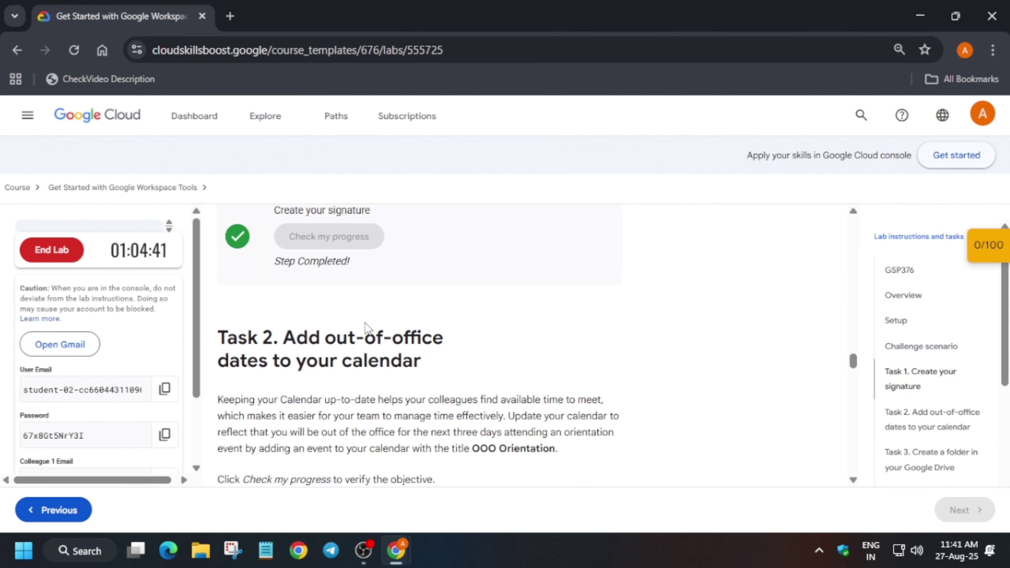
scroll(485, 355, "down", 2)
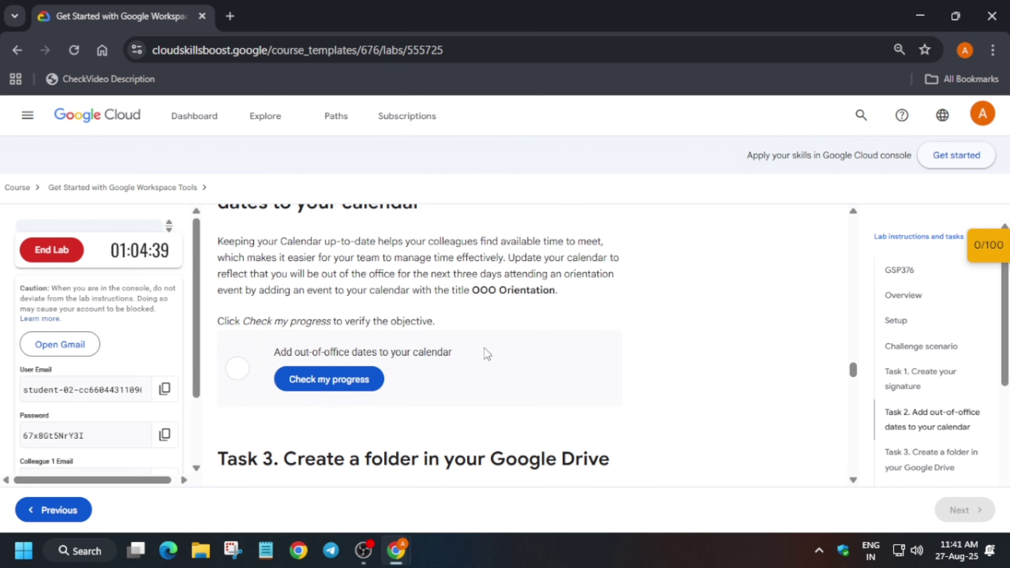
key("alt+Tab")
left_click(907, 139)
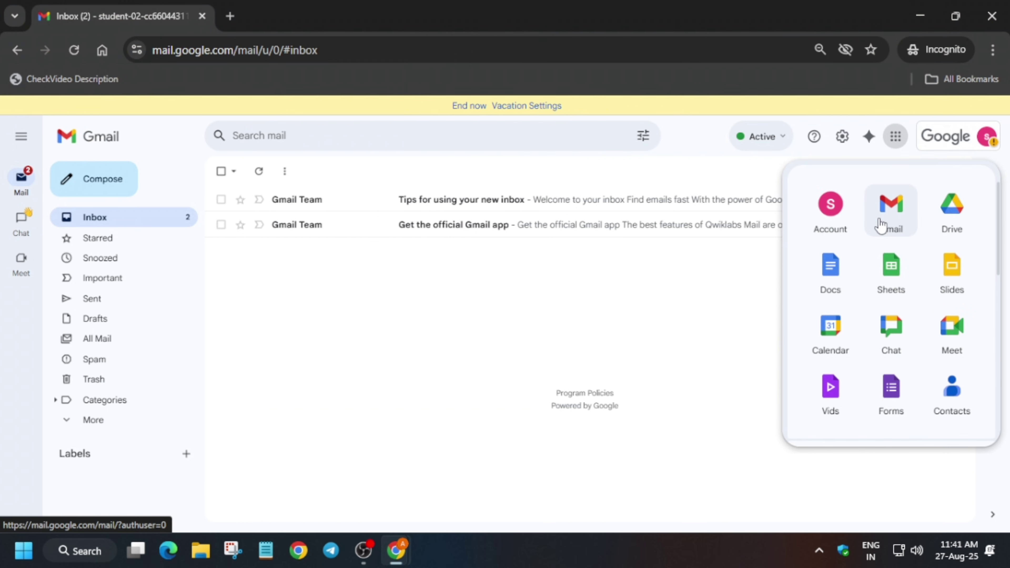
- Open Google Calendar from the apps launcher, reload it, and switch to the Dark theme
scroll(915, 318, "down", 2)
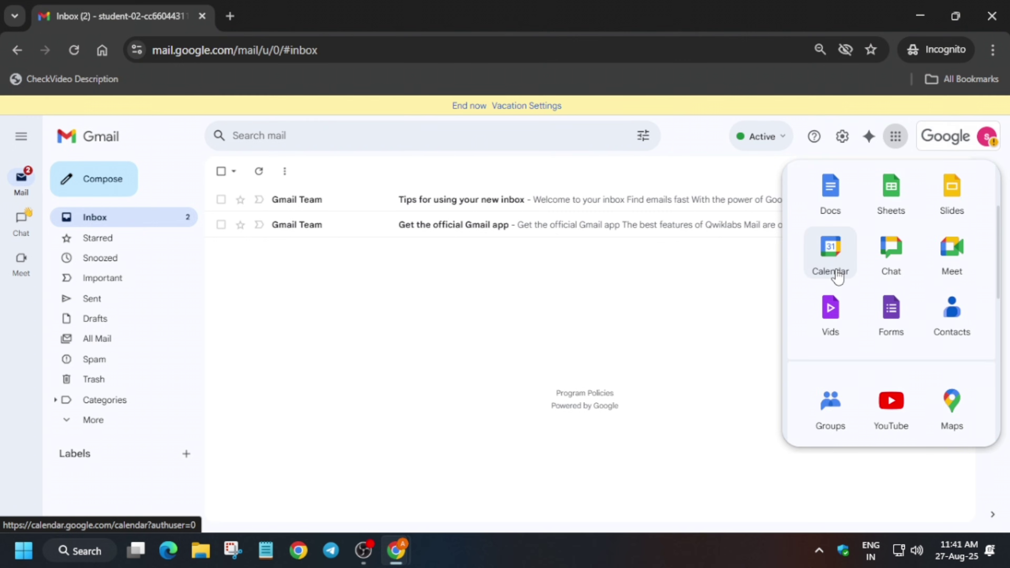
left_click(837, 273)
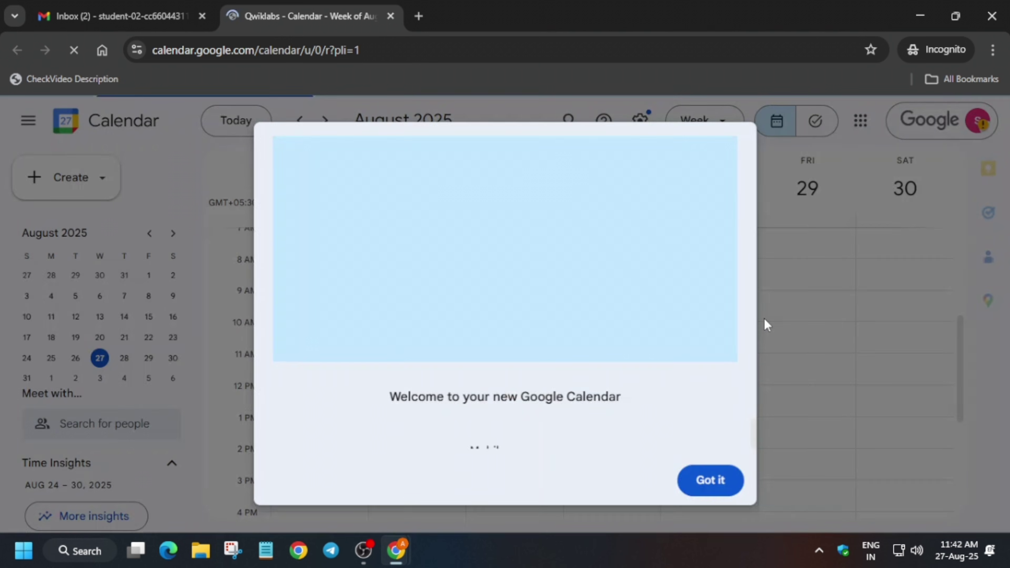
left_click(715, 483)
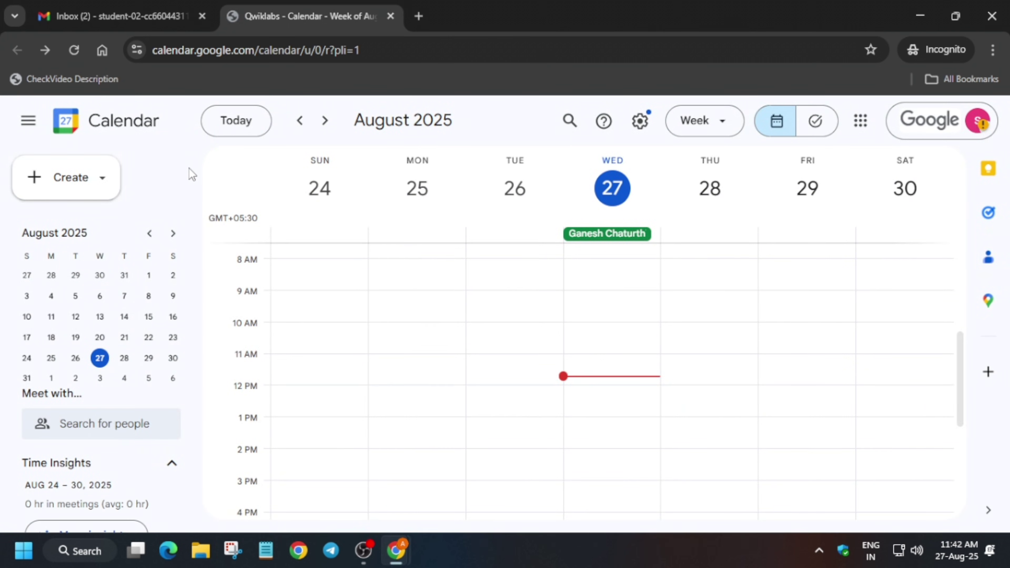
key("F5")
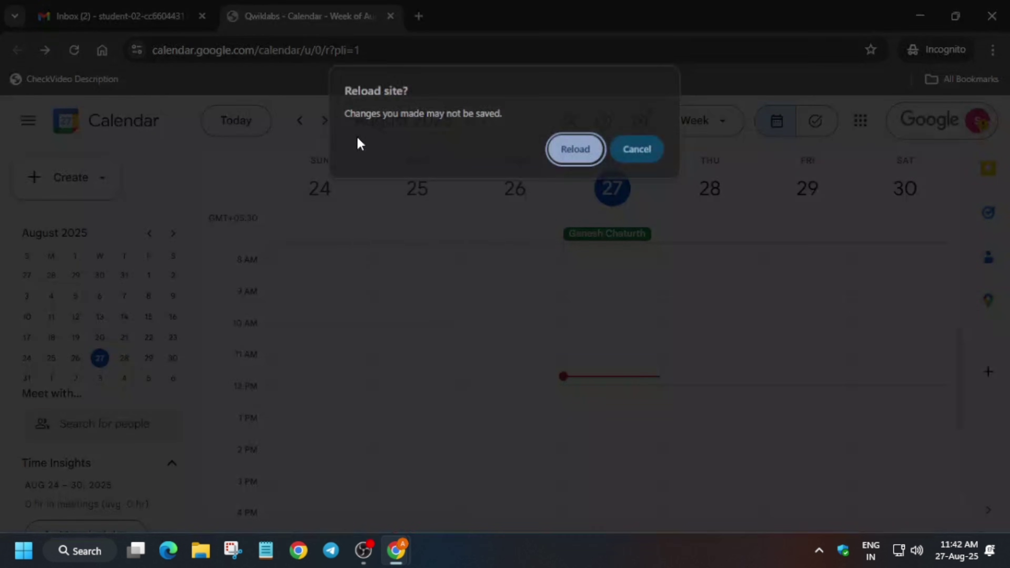
left_click(576, 150)
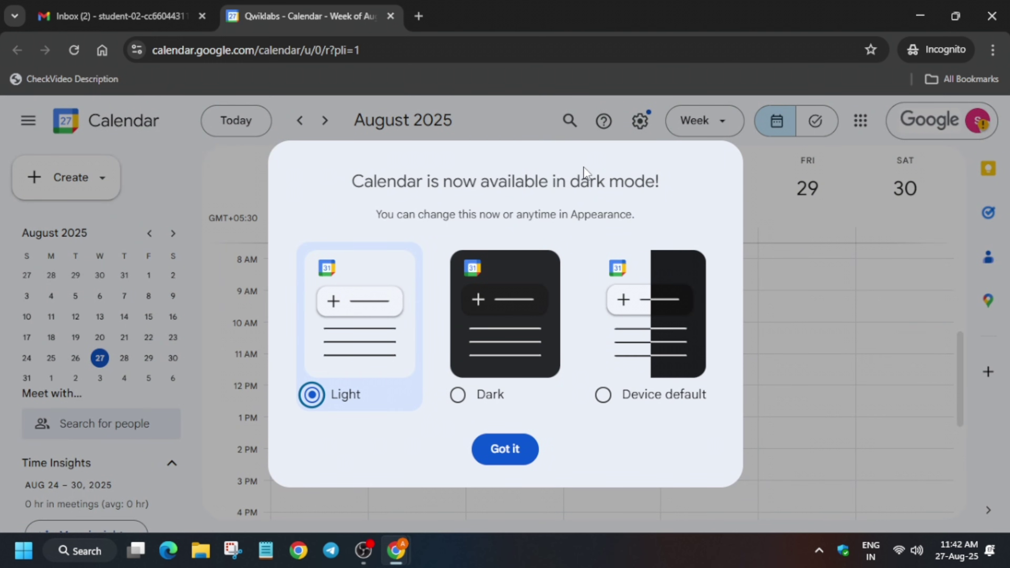
left_click(493, 400)
left_click(505, 449)
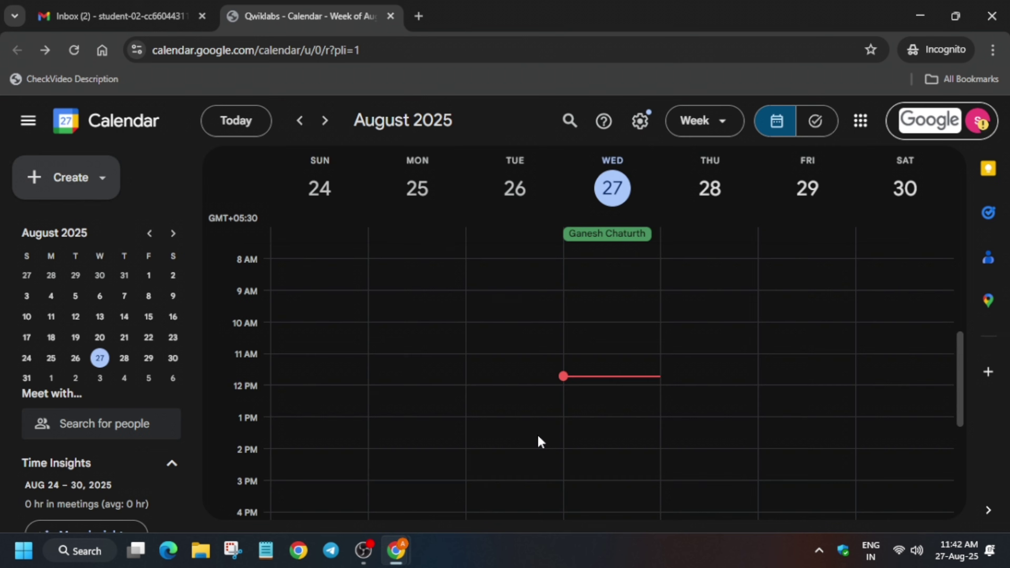
- Create an out-of-office entry for Wednesday, August 27 titled 'OOO Orientation', pasted from the lab page
left_click(102, 195)
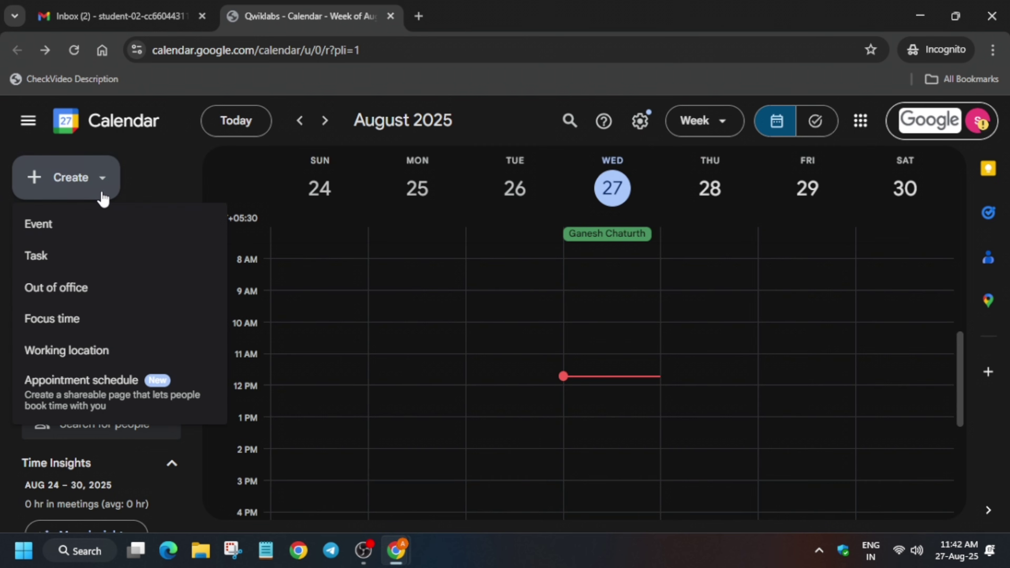
left_click(57, 288)
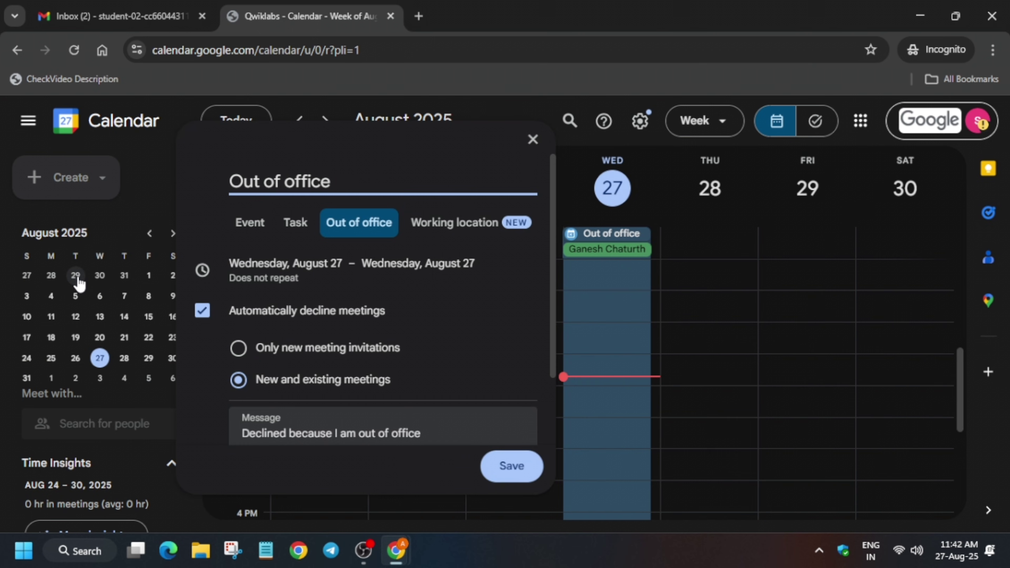
key("alt+Tab")
double_click(476, 295)
left_click(476, 295)
left_click_drag(476, 295, 556, 296)
key("ctrl+c")
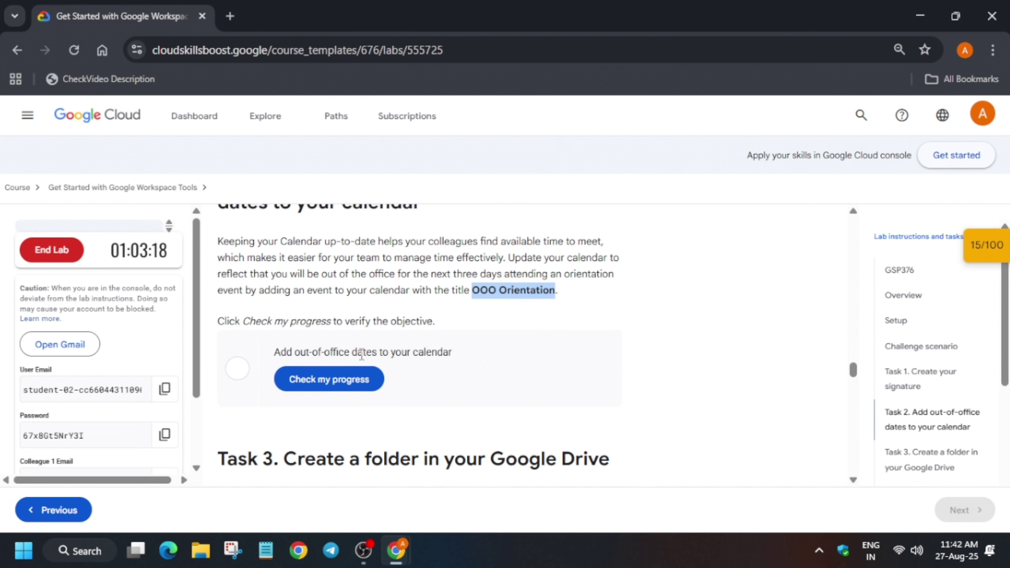
key("alt+Tab")
triple_click(363, 184)
key("ctrl+v")
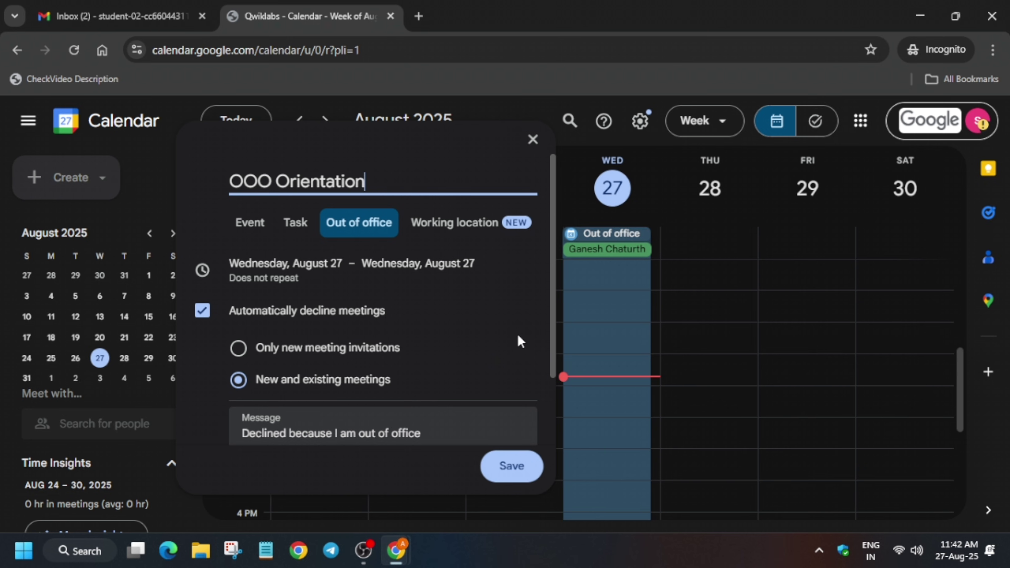
- Save the 'OOO Orientation' out-of-office entry and decline conflicting meetings
scroll(503, 349, "down", 2)
left_click(524, 478)
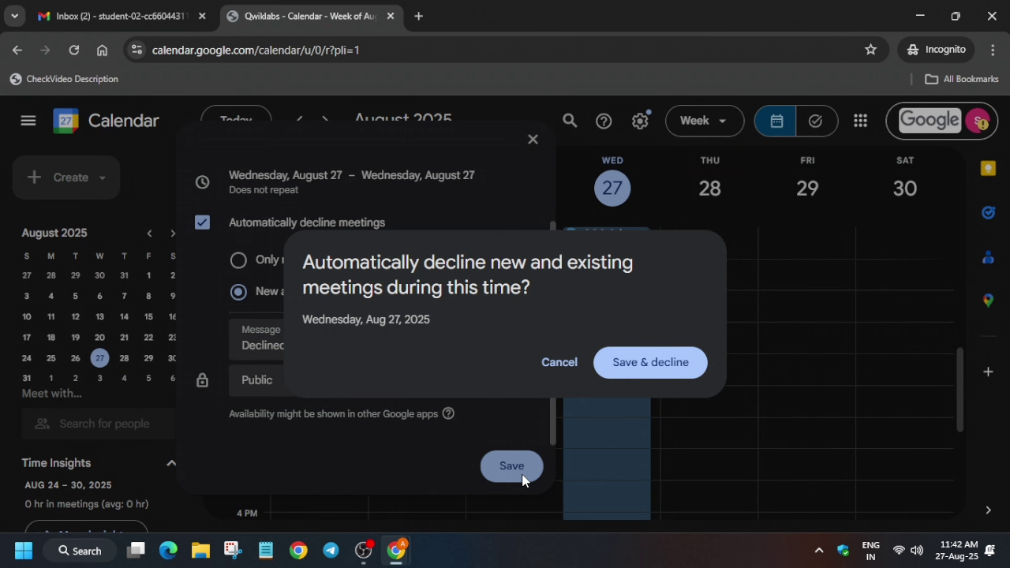
left_click(567, 368)
left_click(264, 176)
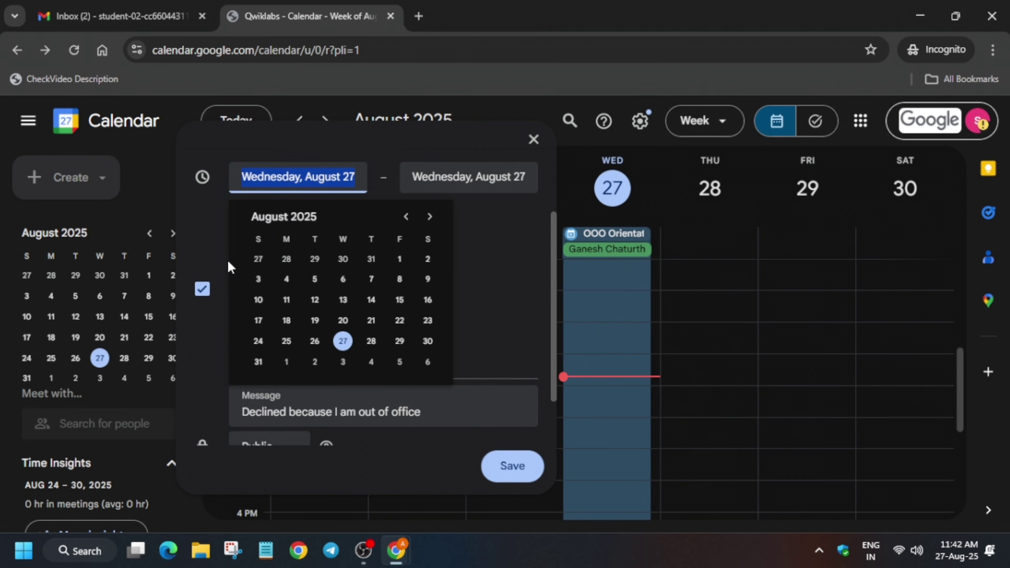
left_click(505, 350)
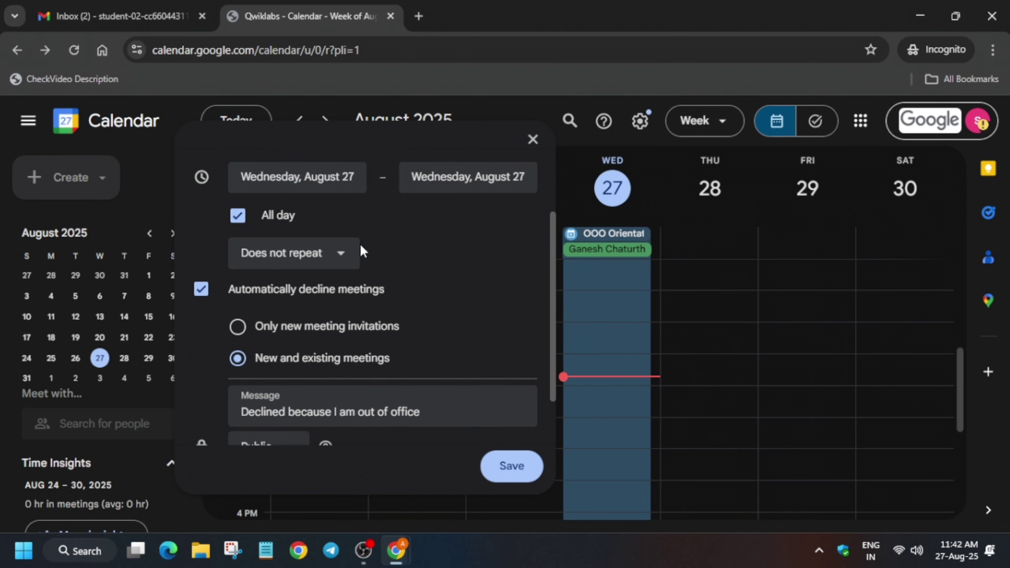
left_click(511, 470)
left_click(642, 376)
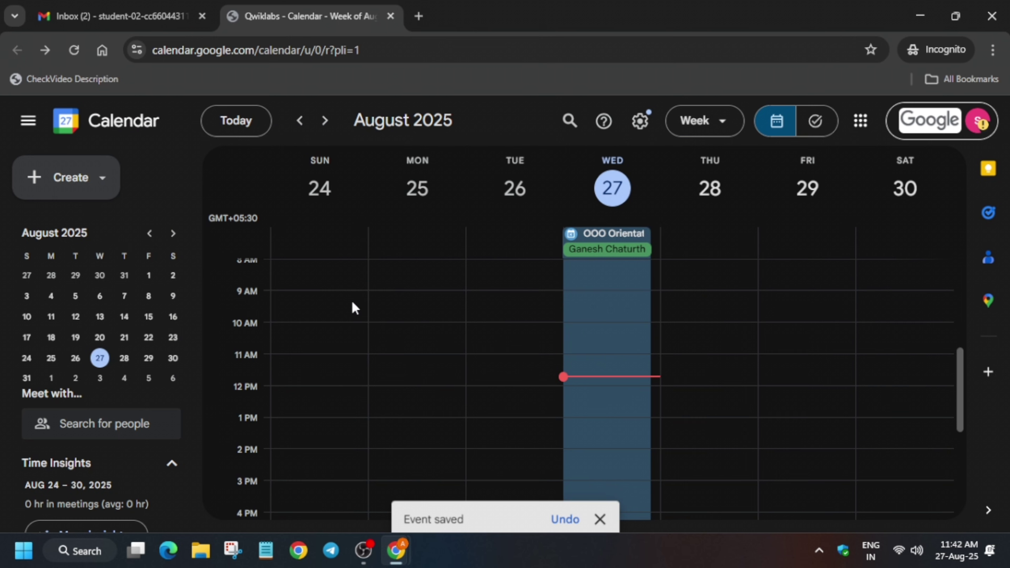
- Start a new regular calendar event and return to the lab instructions
left_click(97, 178)
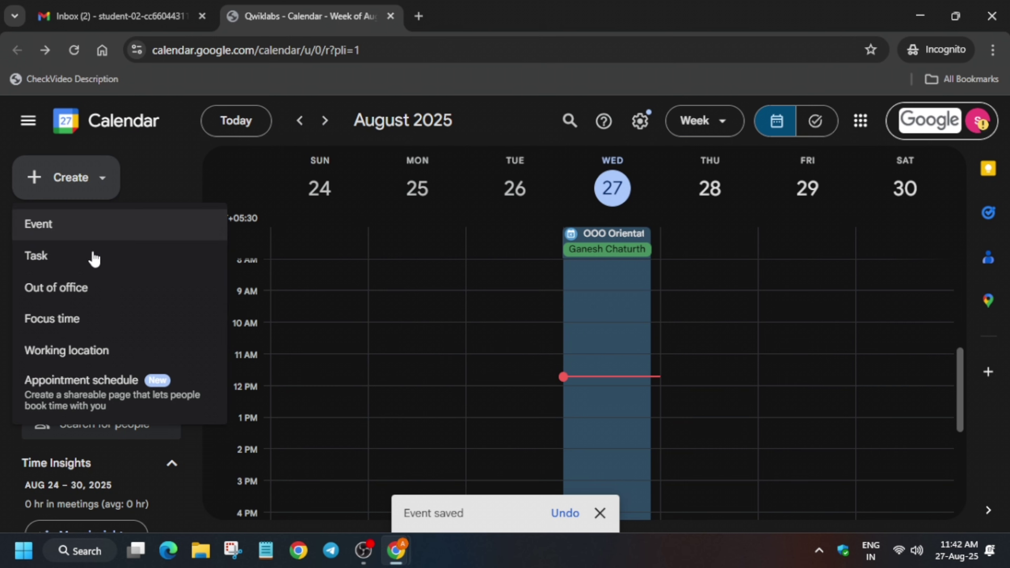
left_click(94, 230)
key("alt+Tab")
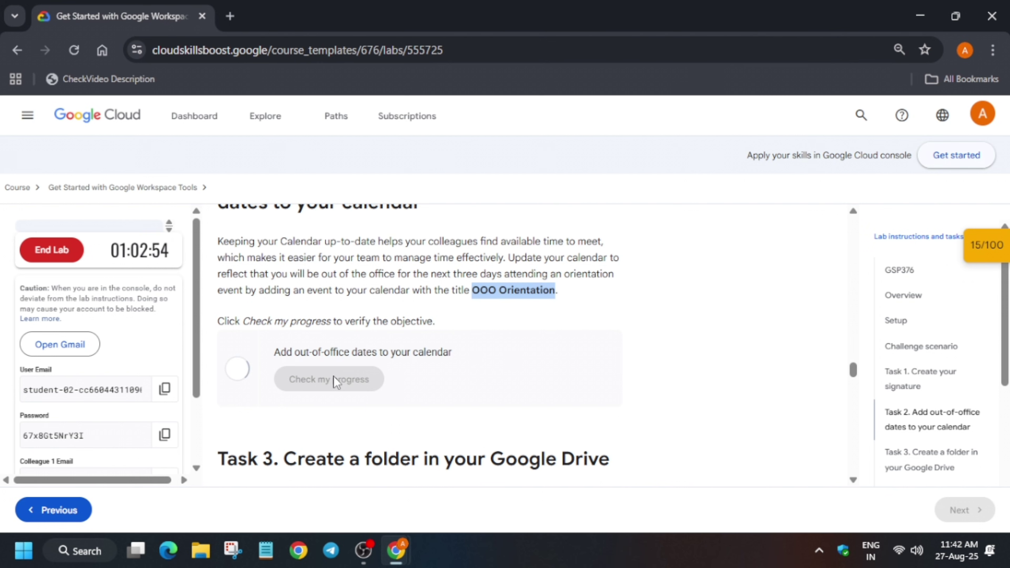
- Title the new event 'weekly status meeting', copied from the lab instructions
scroll(469, 394, "down", 10)
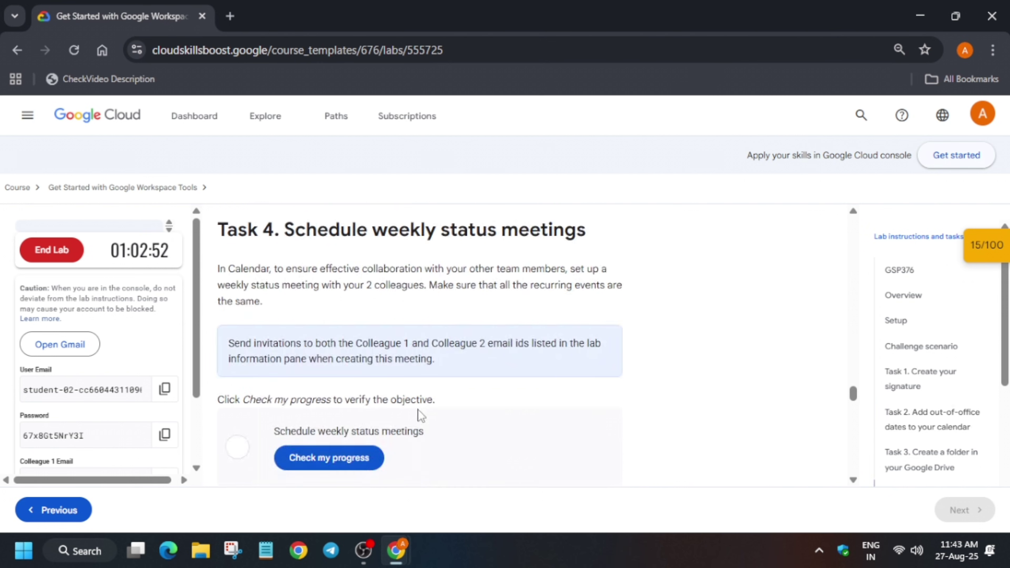
scroll(419, 415, "up", 3)
left_click_drag(217, 285, 319, 294)
key("ctrl+c")
key("alt+Tab")
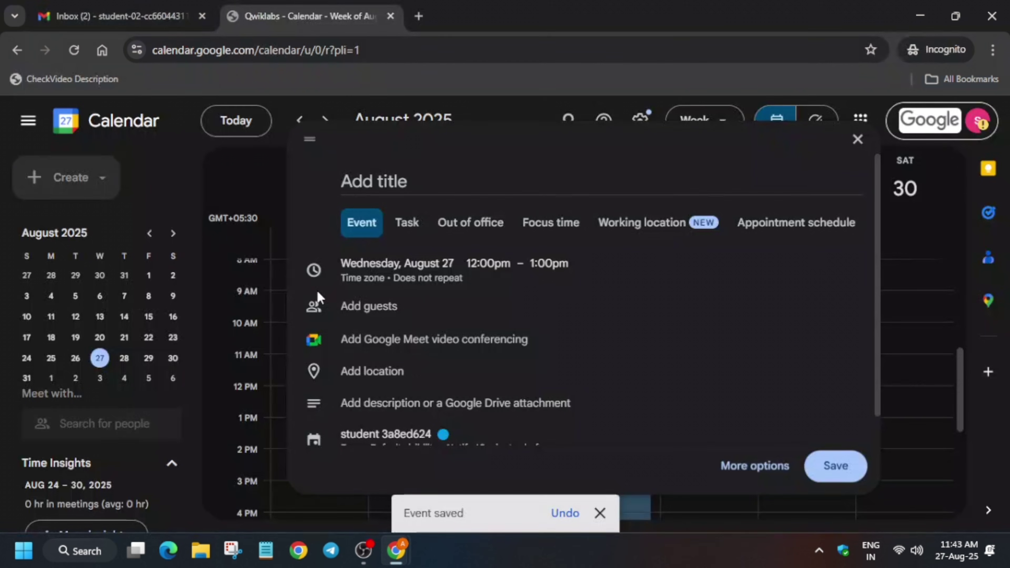
key("ctrl+v")
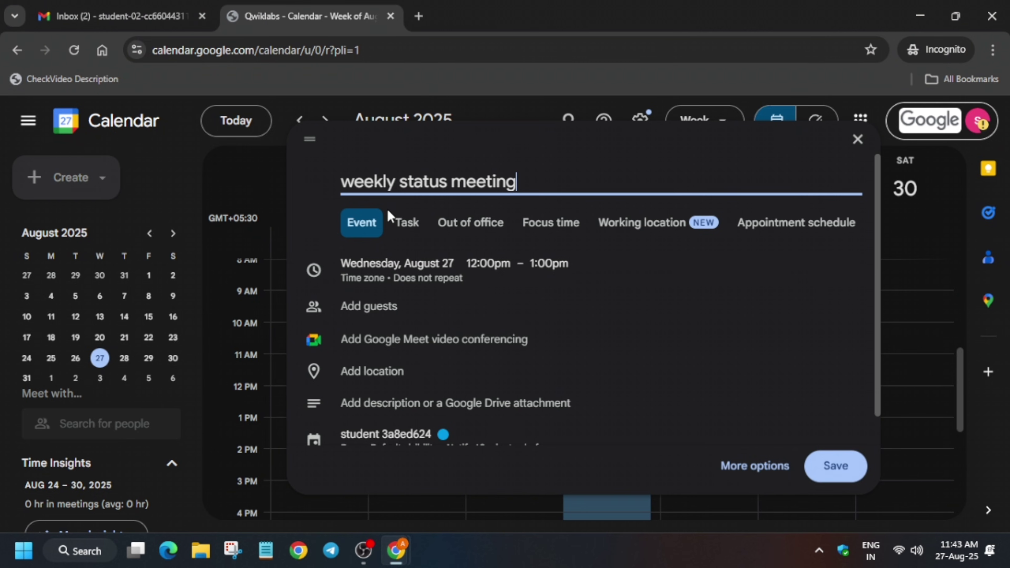
- Make the meeting repeat every weekday
left_click(405, 289)
left_click(428, 343)
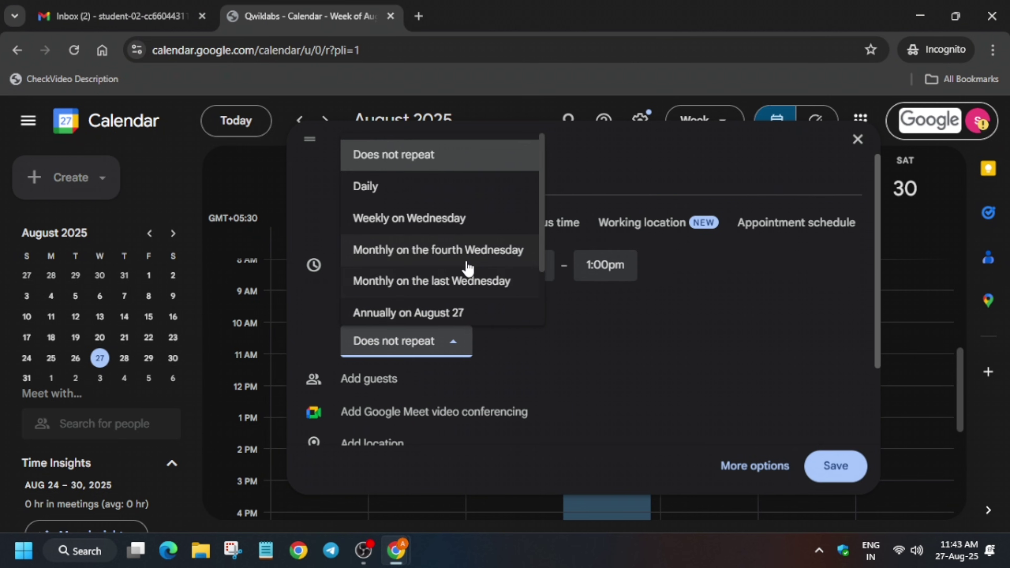
scroll(464, 267, "down", 2)
left_click(453, 281)
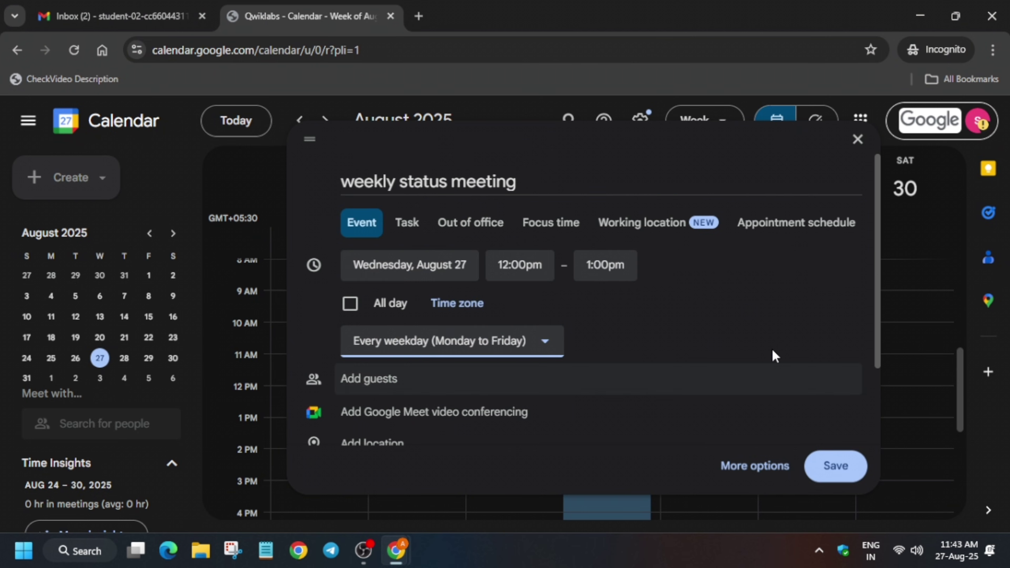
scroll(710, 346, "down", 3)
- Add the first colleague's email address from the lab page as a guest
left_click(530, 295)
key("alt+Tab")
scroll(155, 364, "down", 1)
scroll(155, 364, "down", 2)
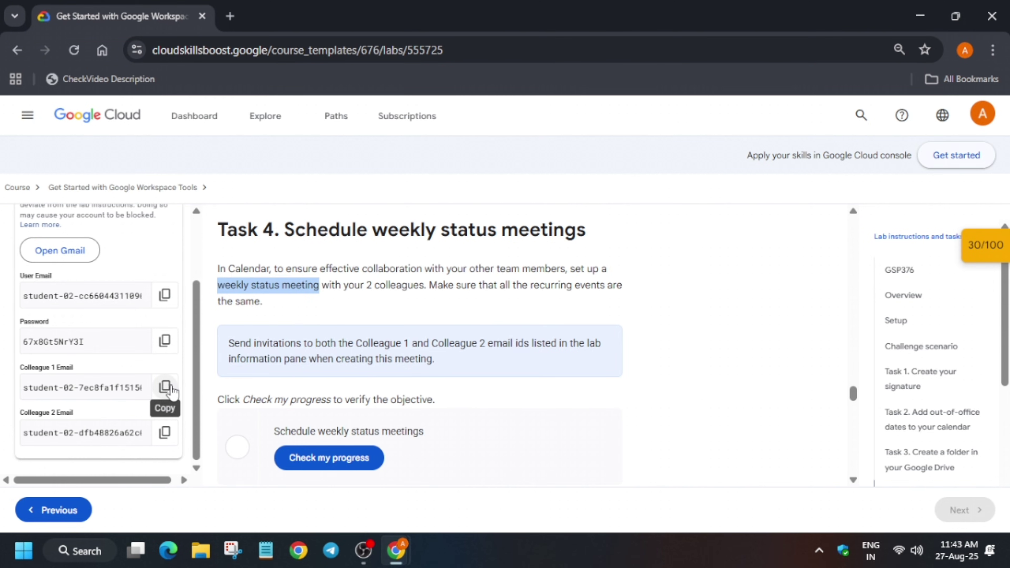
left_click(164, 386)
key("alt+Tab")
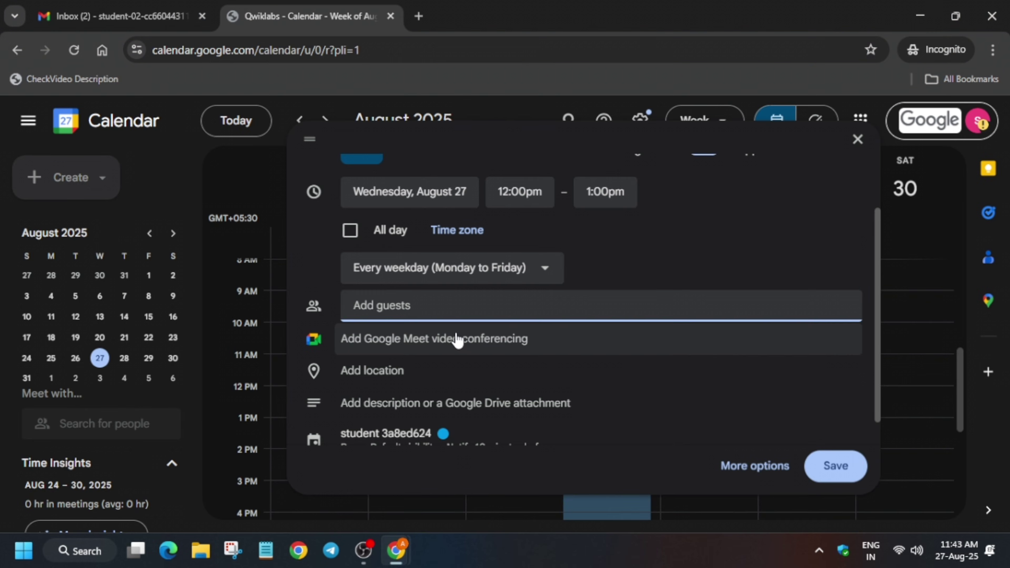
key("ctrl+v")
key("Return")
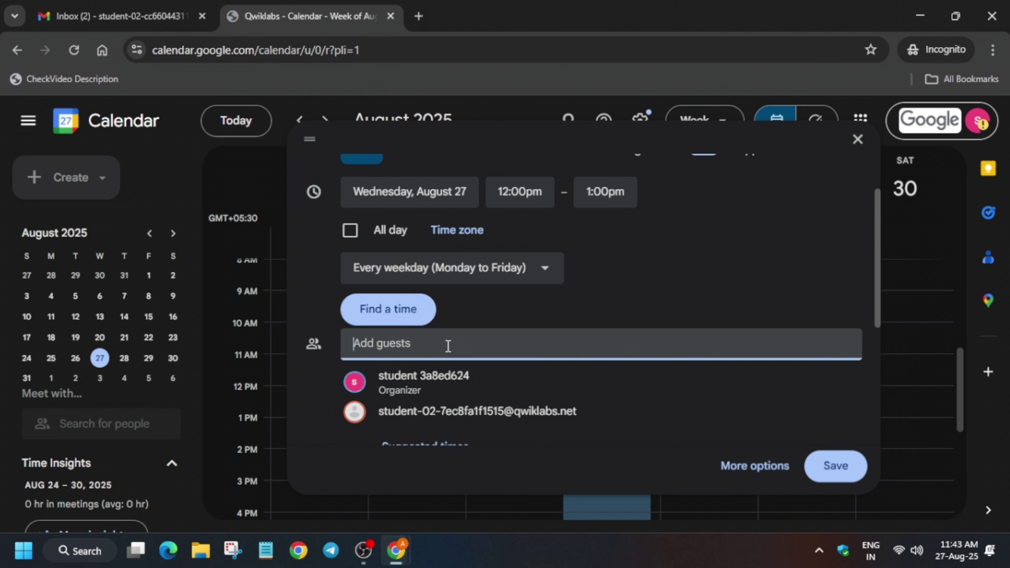
- Add the second colleague's email address as a guest too
key("alt+Tab")
left_click(159, 428)
scroll(160, 427, "up", 2)
scroll(417, 338, "up", 3)
key("alt+Tab")
key("ctrl+v")
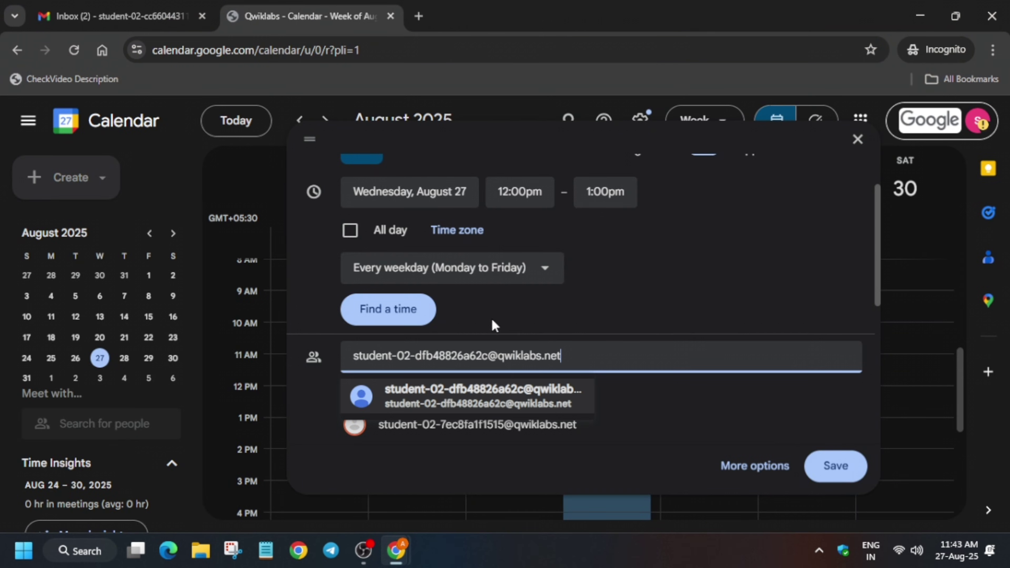
key("Return")
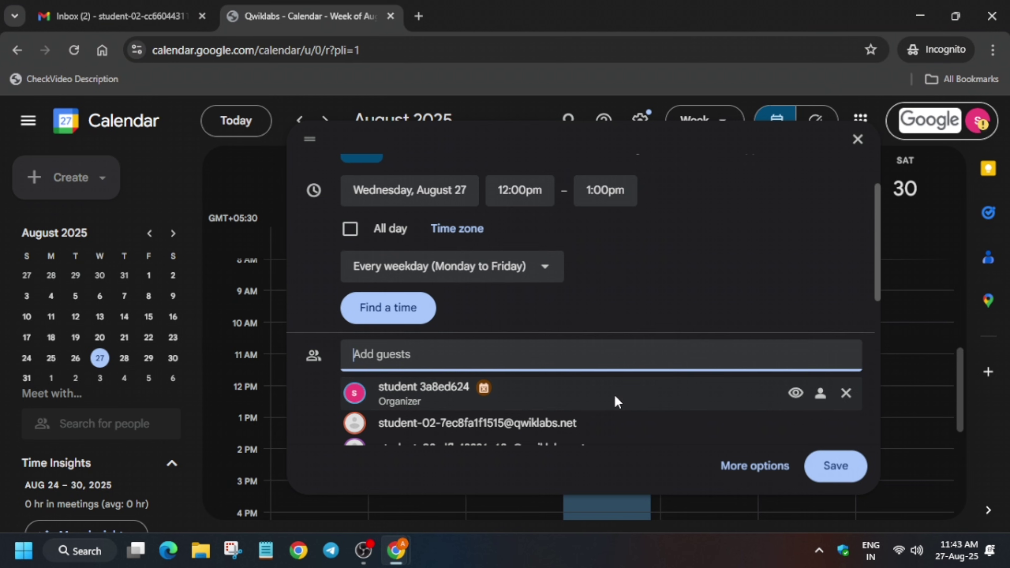
- Save the recurring meeting and send invitations to both guests
scroll(614, 393, "down", 3)
scroll(593, 361, "down", 6)
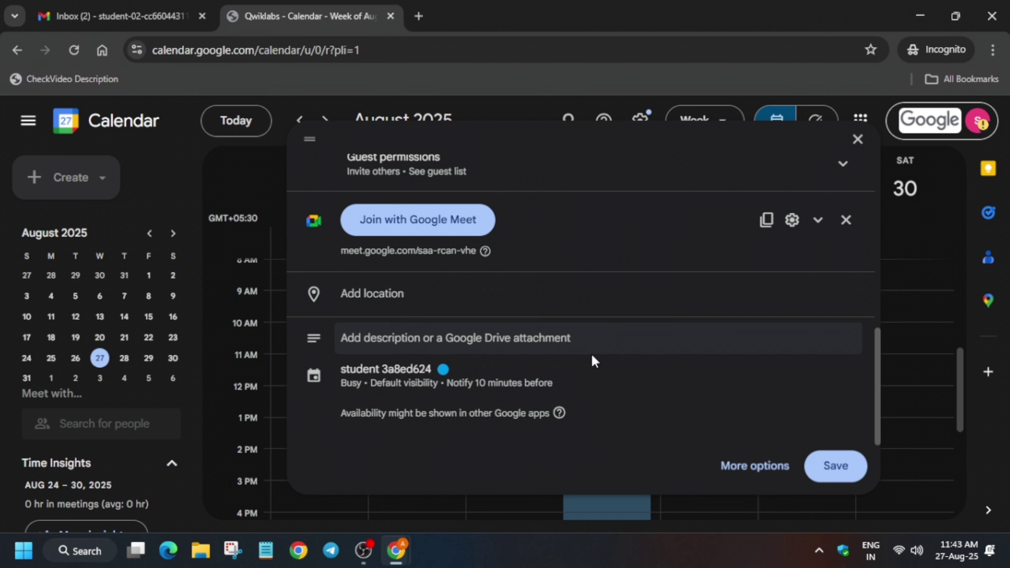
left_click(839, 470)
left_click(682, 363)
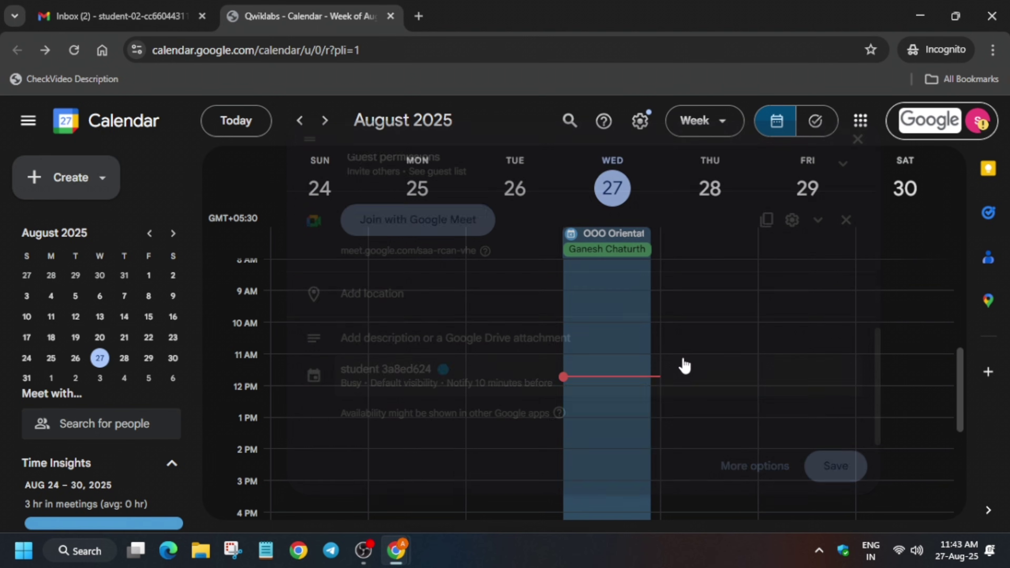
- Open Google Drive in a new tab from the Google apps grid
left_click(862, 127)
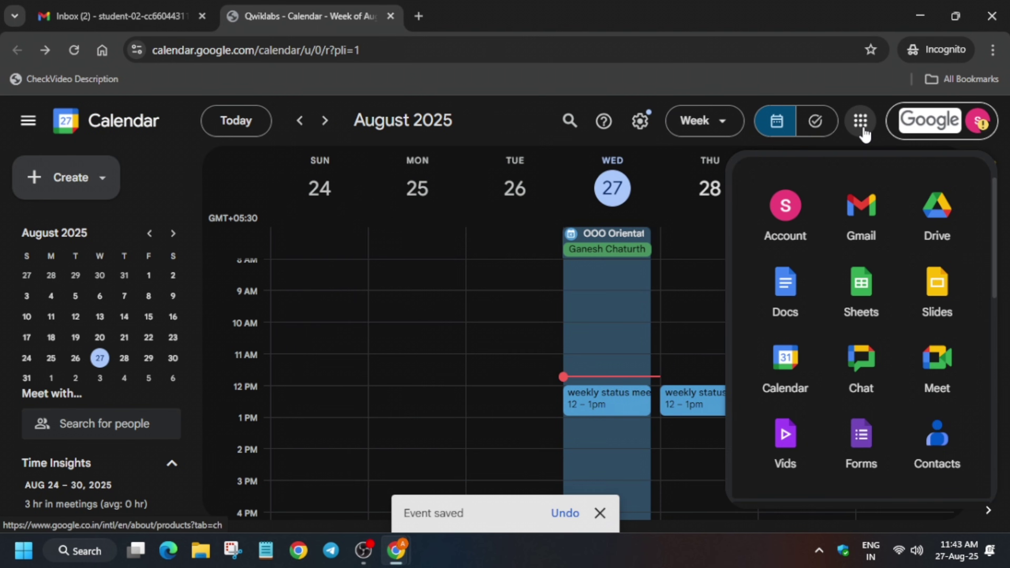
left_click(952, 241)
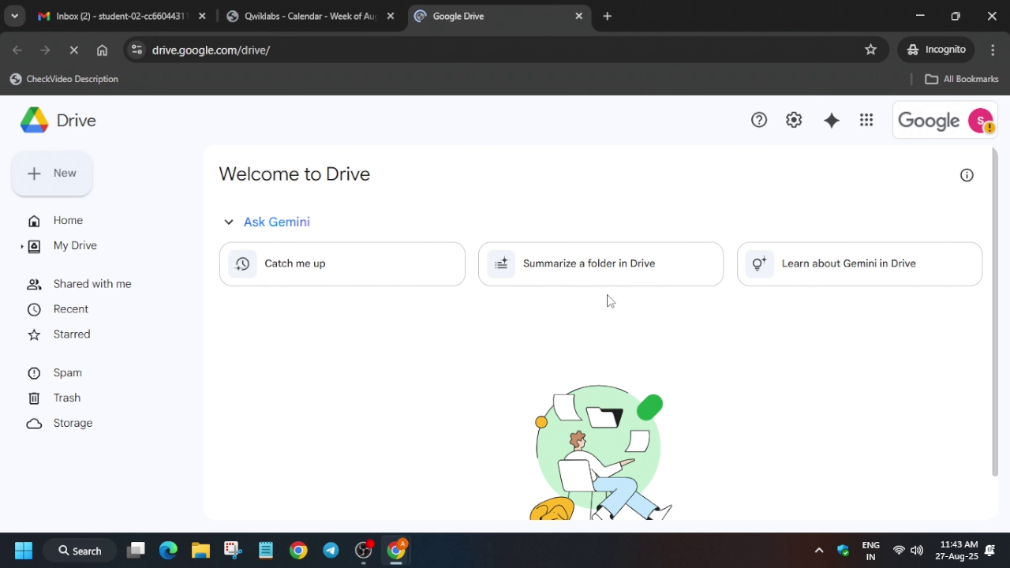
key("alt+Tab")
- Get Task 4 (weekly status meetings) marked Step Completed, then bring up Task 3's folder instructions
left_click(330, 229)
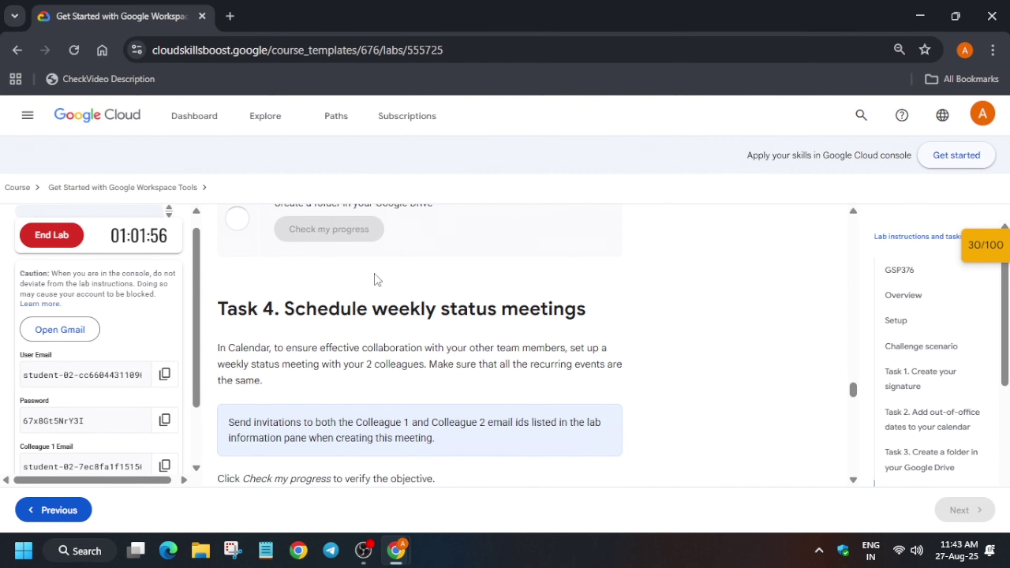
scroll(379, 285, "up", 2)
scroll(378, 285, "up", 2)
scroll(374, 310, "down", 10)
left_click(371, 240)
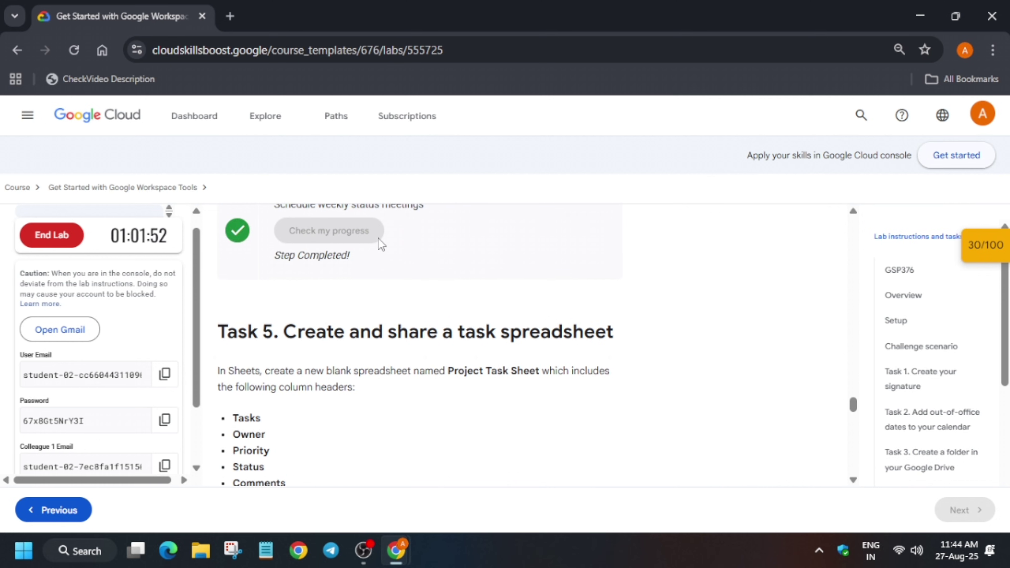
scroll(378, 243, "up", 3)
scroll(379, 352, "up", 6)
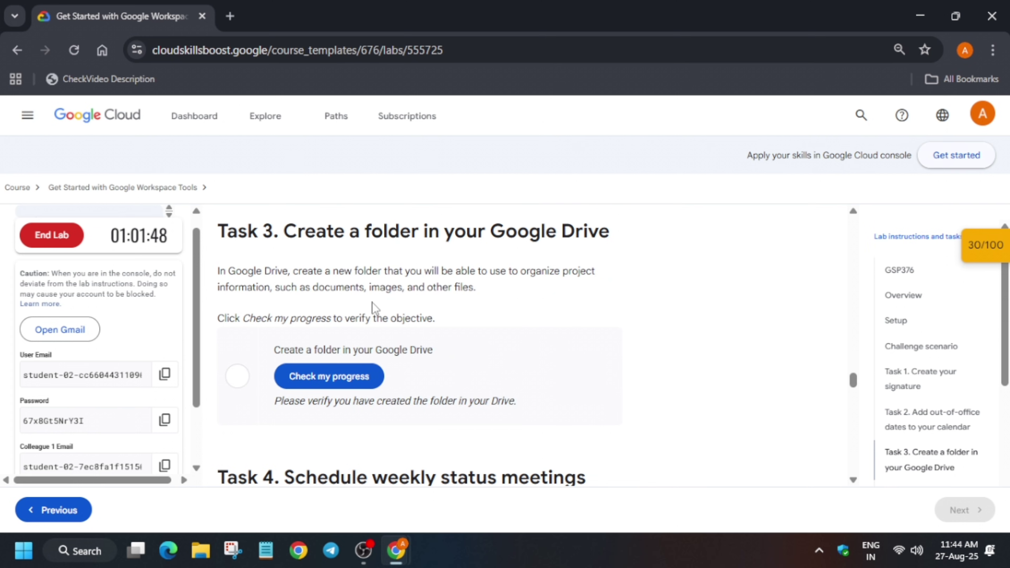
left_click_drag(313, 285, 365, 287)
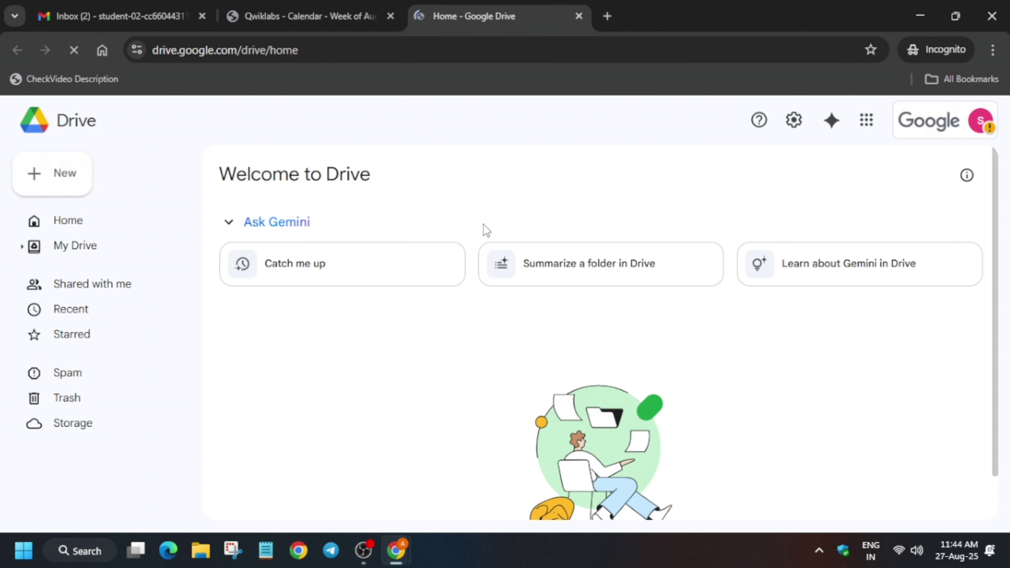
- Create a new folder in My Drive, then launch Google Sheets from the Google apps grid
left_click(68, 171)
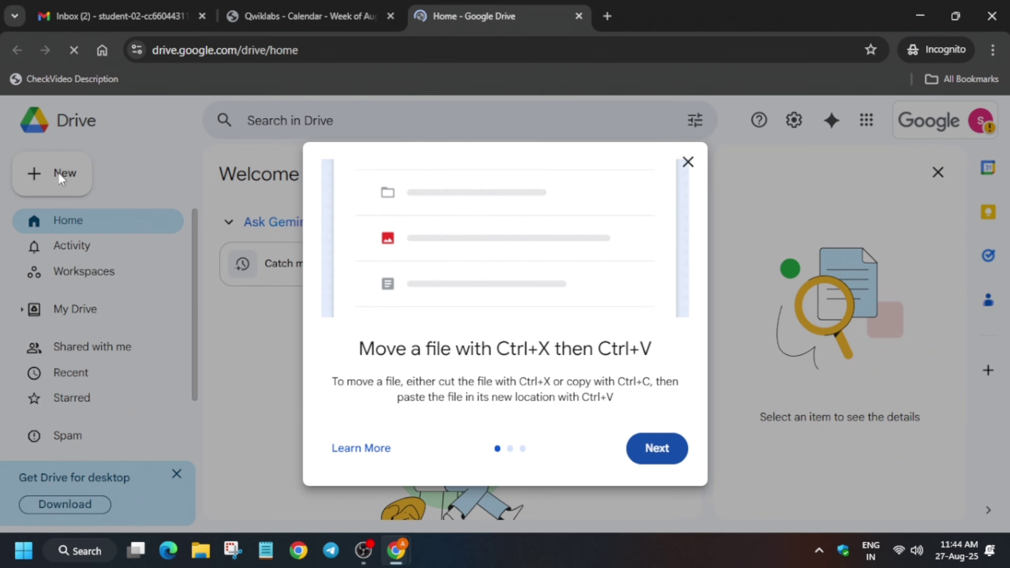
left_click(60, 173)
left_click(47, 173)
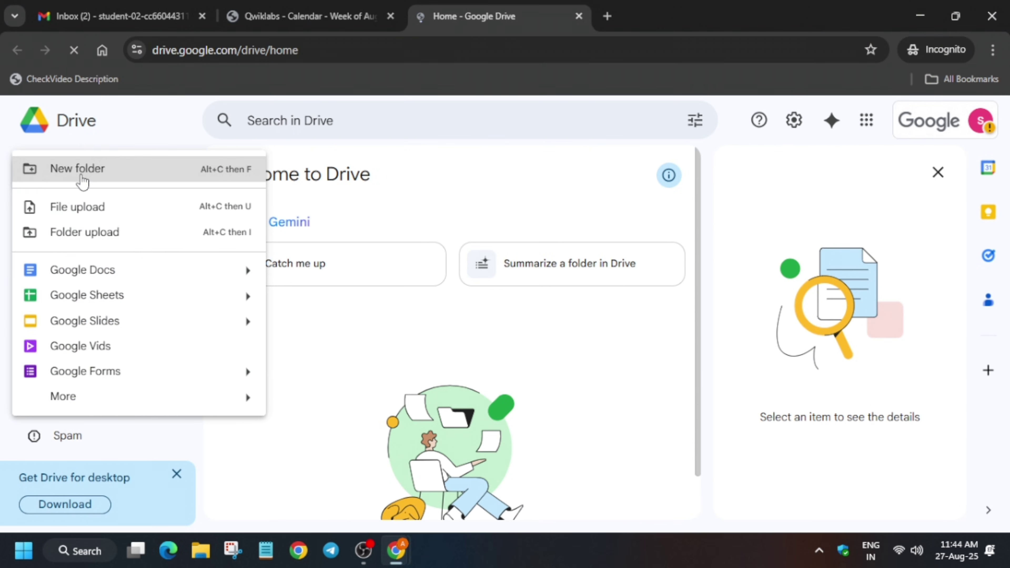
key("Escape")
key("shift+f")
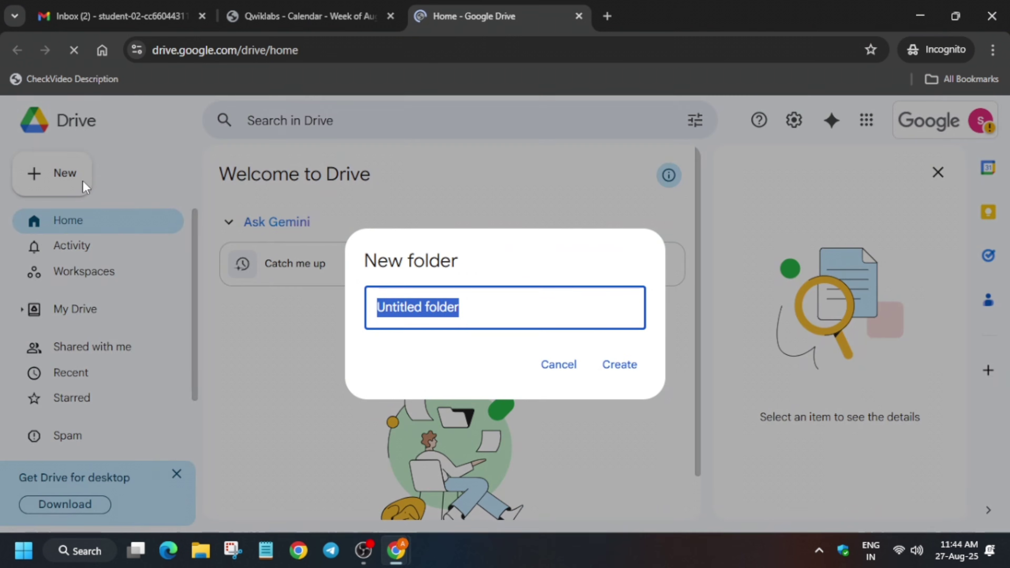
type("drabhi")
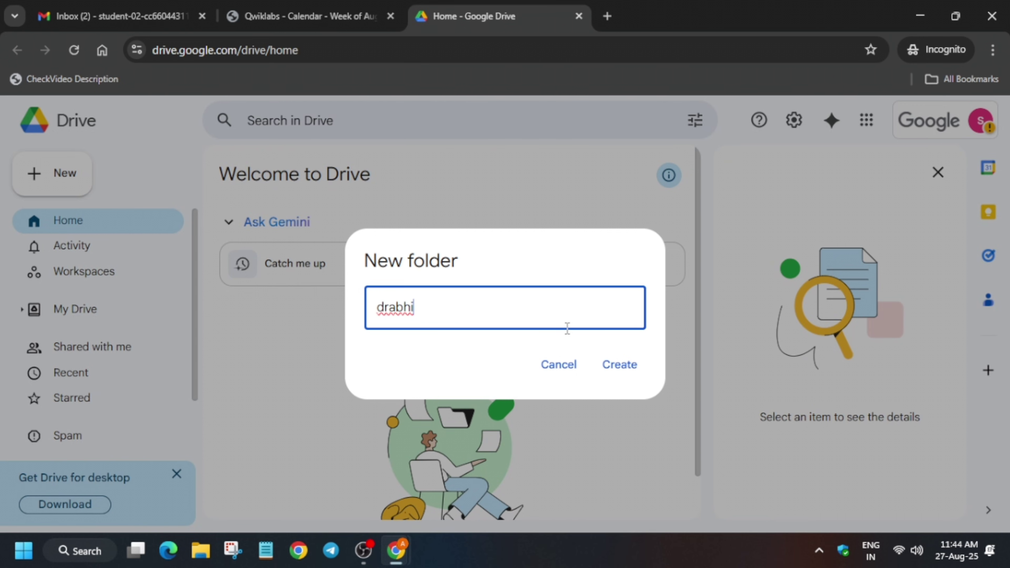
left_click(633, 368)
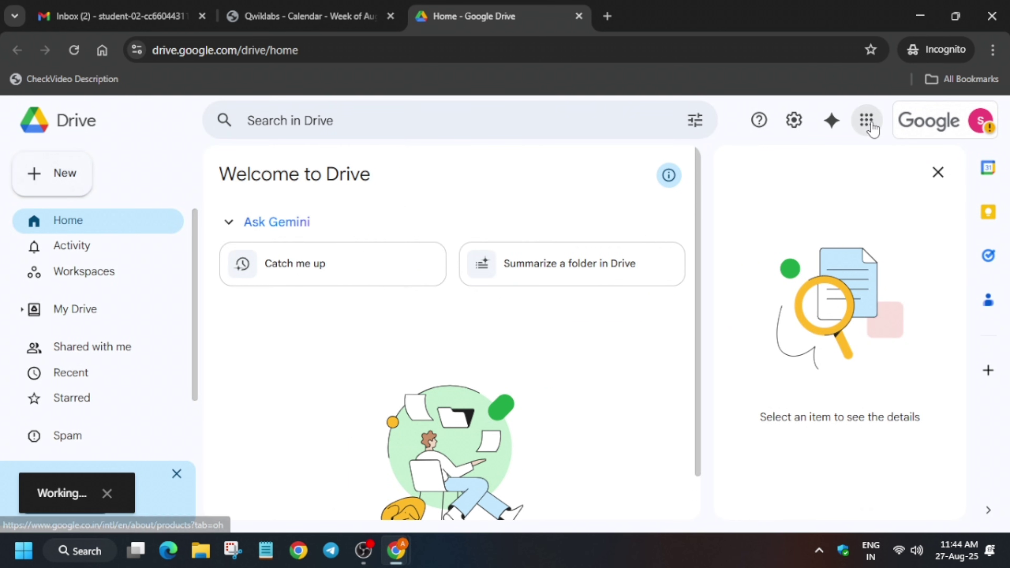
left_click(867, 120)
left_click(887, 286)
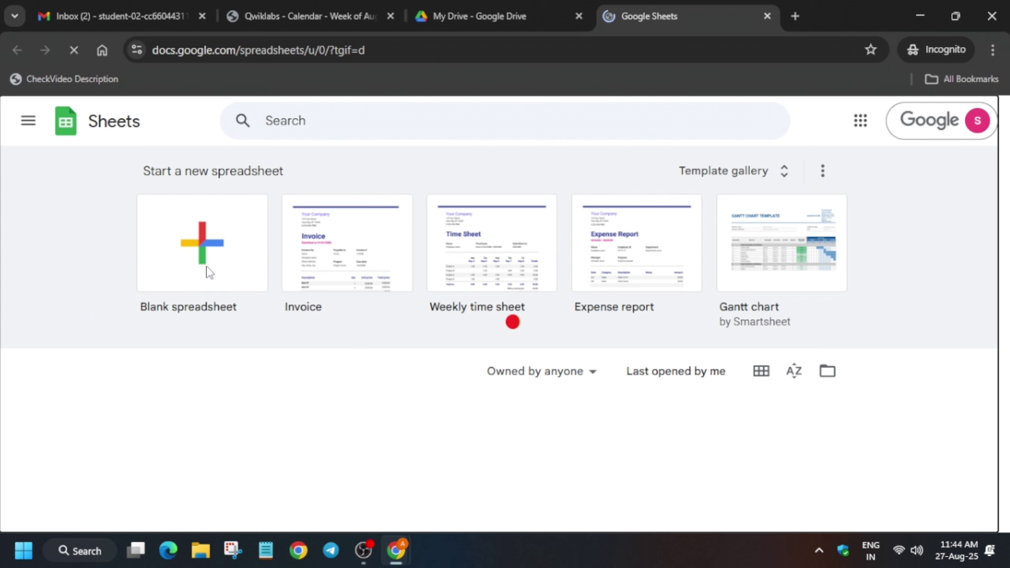
- Get Task 3's folder check marked complete and copy the name 'Project Task Sheet' for Task 5
key("alt+Tab")
left_click(327, 378)
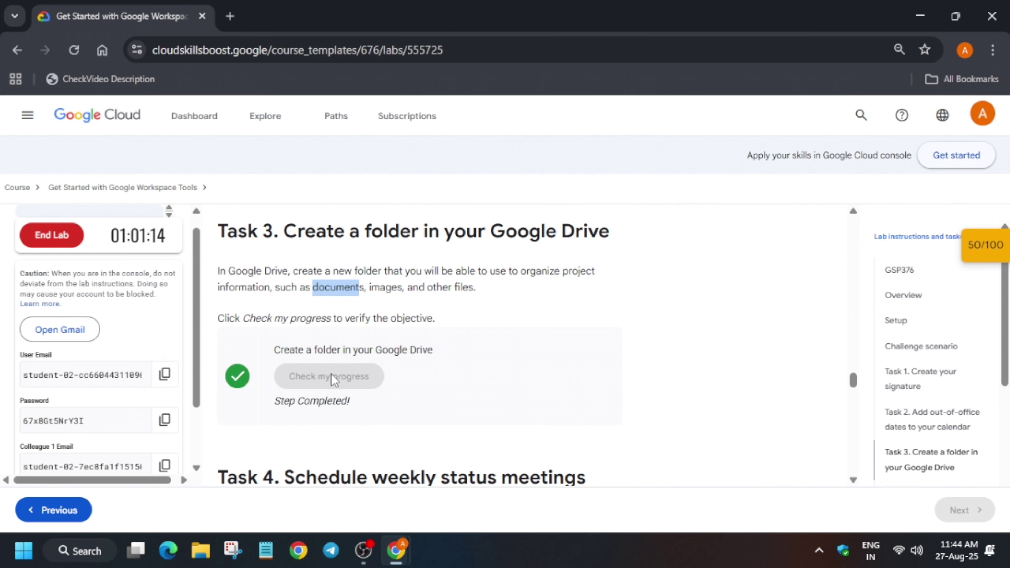
scroll(464, 391, "down", 15)
scroll(464, 385, "up", 2)
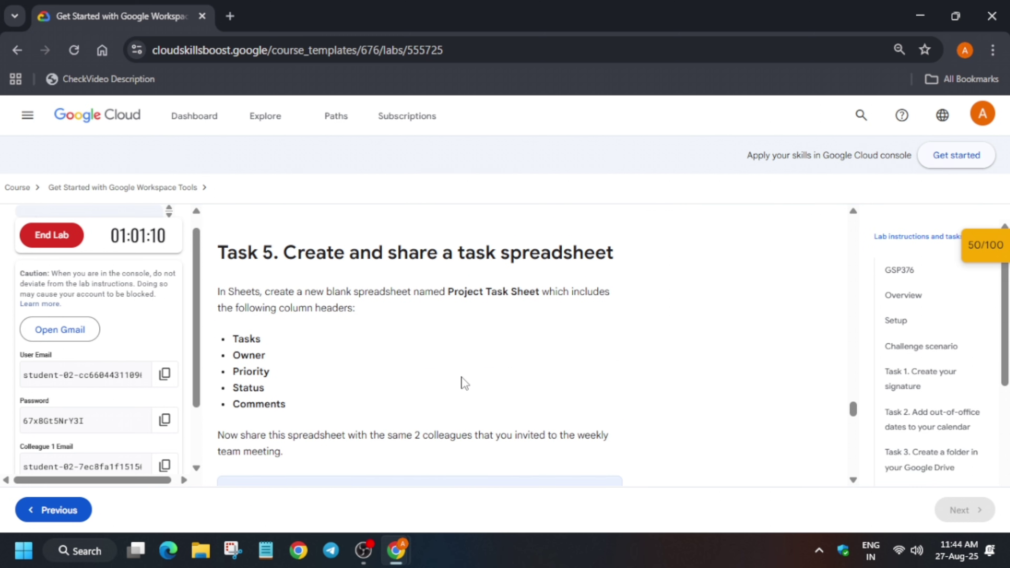
left_click_drag(450, 293, 538, 287)
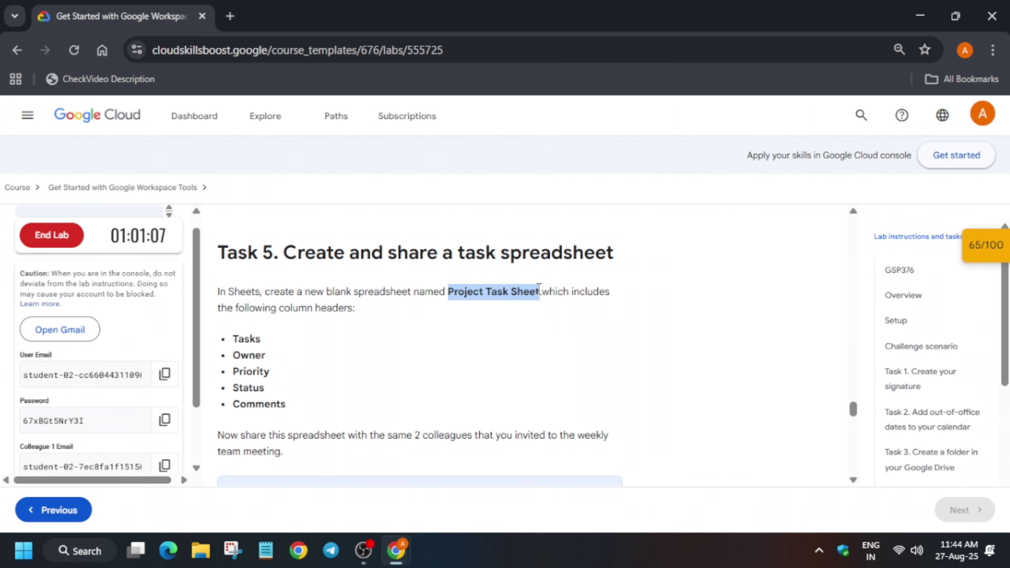
key("alt+Tab")
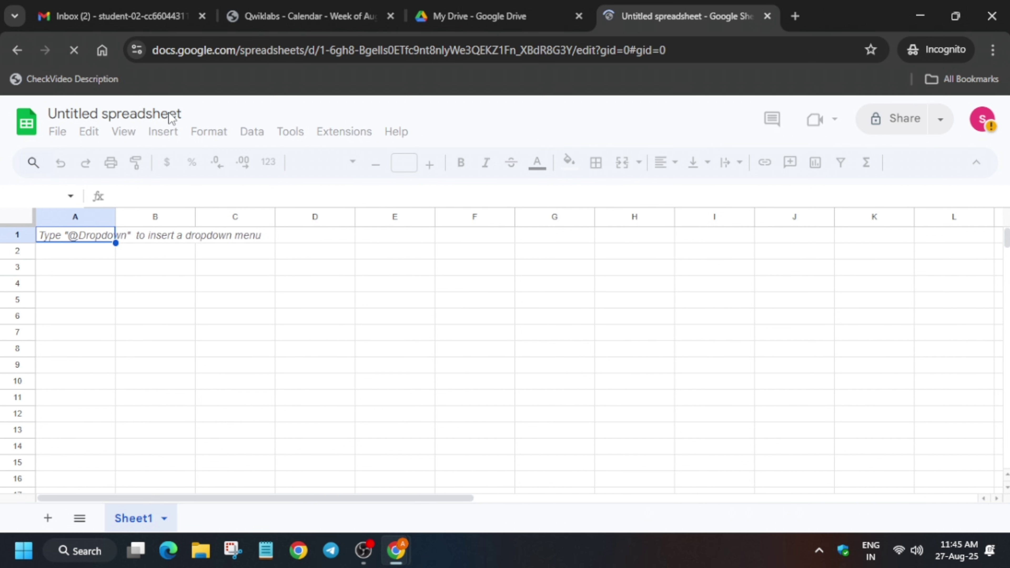
- Rename the untitled spreadsheet to 'Project Task Sheet'
left_click(170, 112)
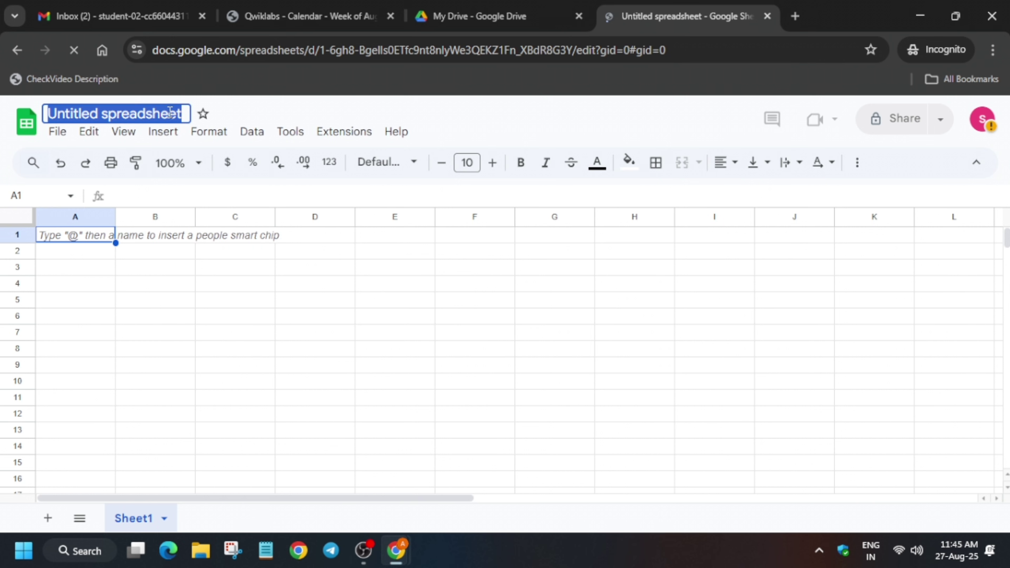
double_click(170, 112)
left_click(170, 113)
triple_click(170, 113)
type("Project Task Sheet")
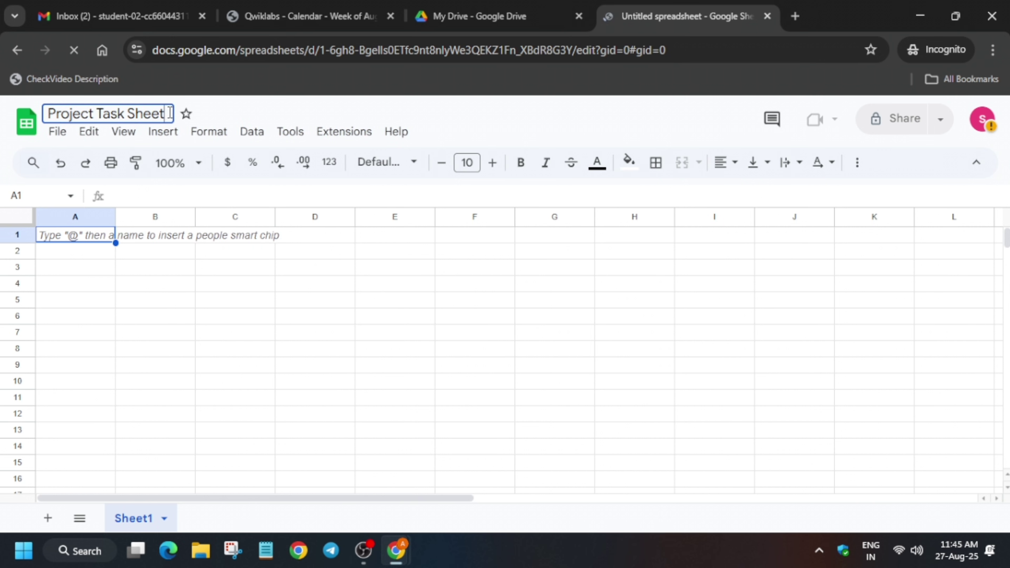
left_click(305, 306)
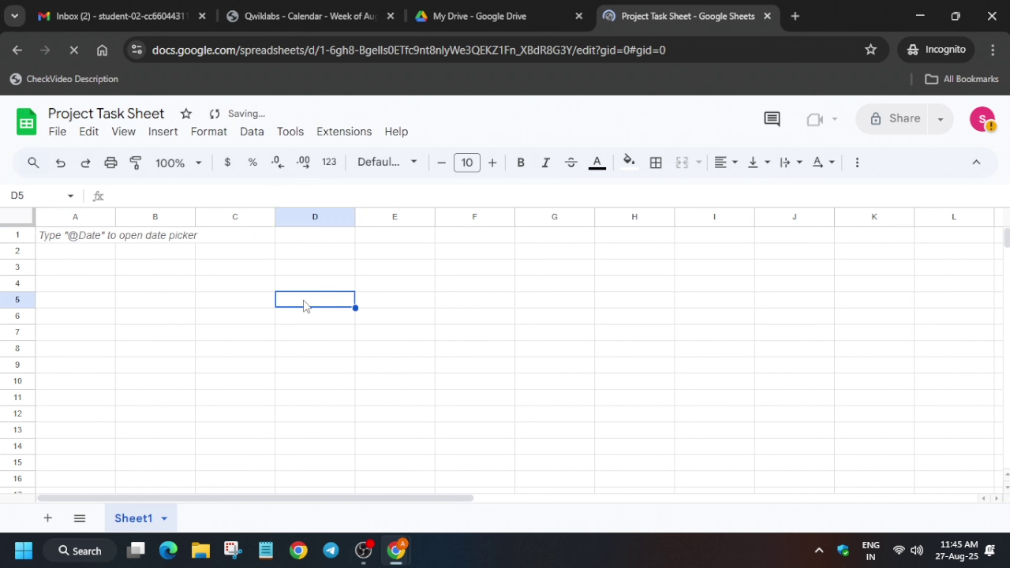
- Paste the headers Tasks into A1 and Owner into B1, copied from the lab page
left_click(102, 237)
key("alt+Tab")
left_click_drag(235, 335, 263, 342)
key("ctrl+c")
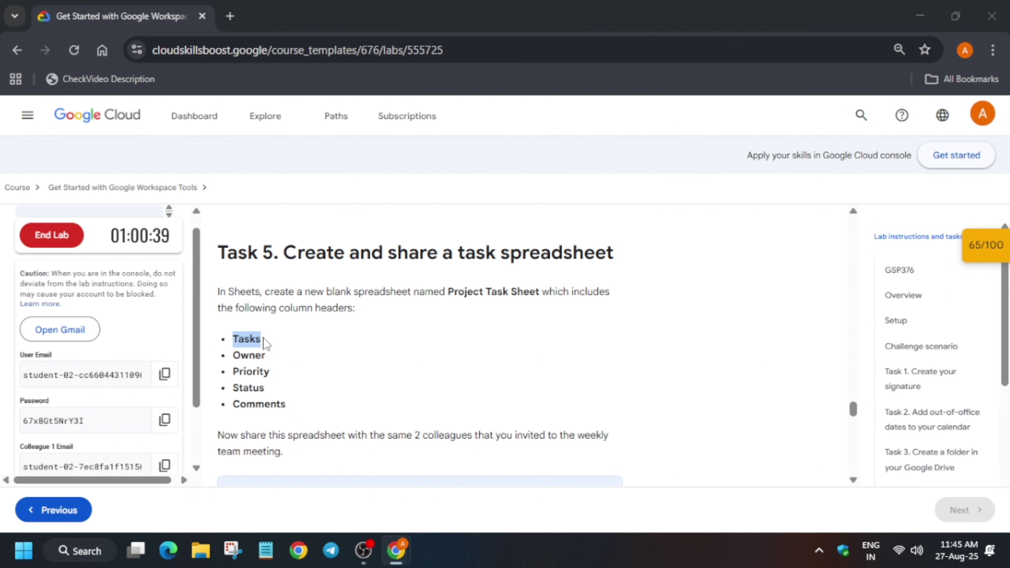
key("alt+Tab")
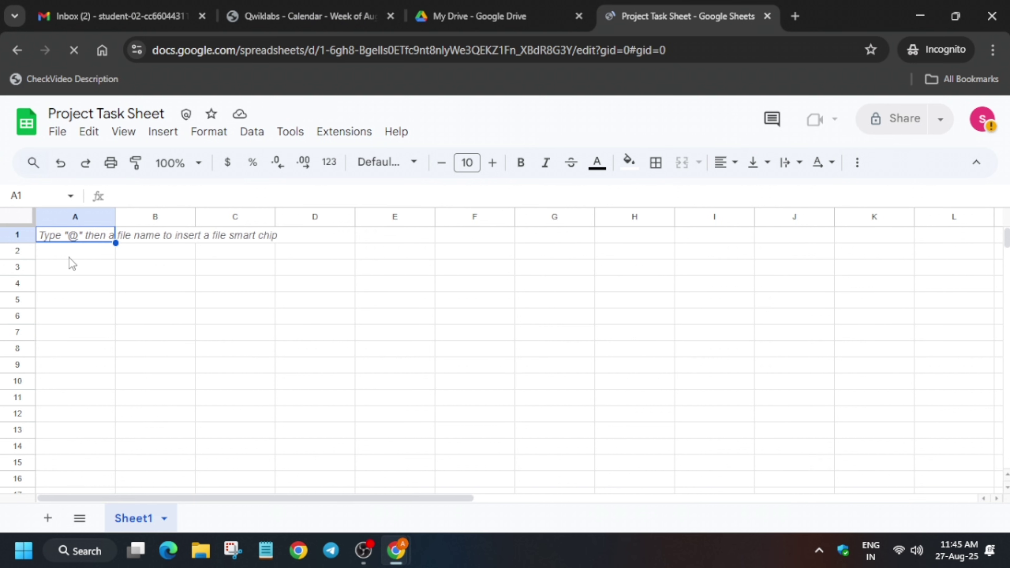
key("ctrl+v")
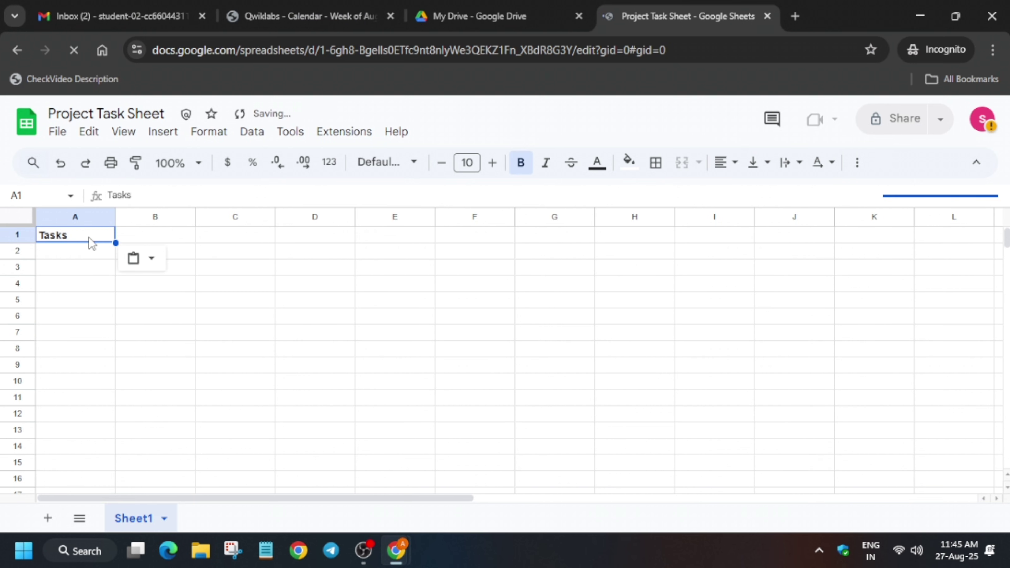
key("alt+Tab")
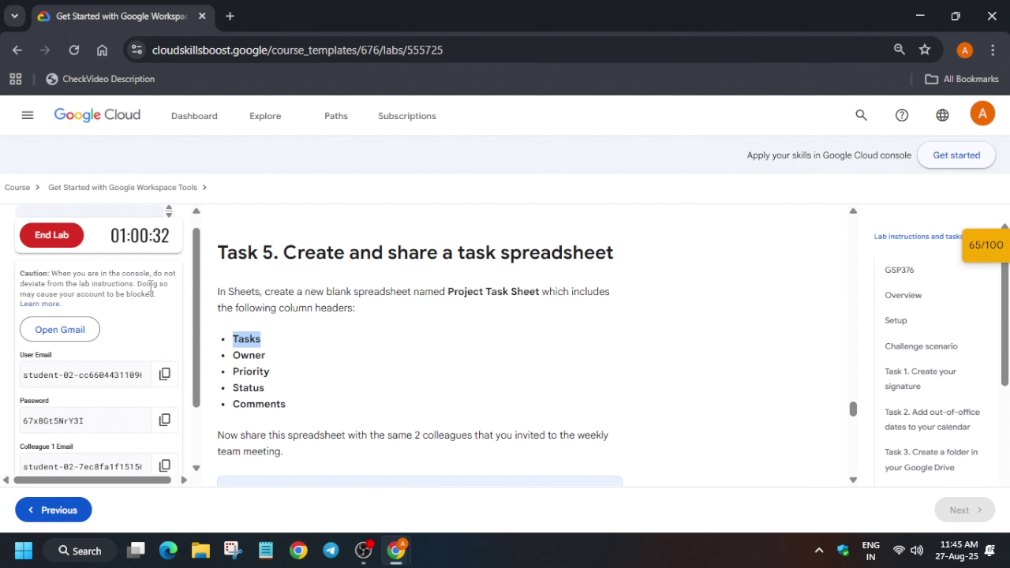
left_click(238, 358)
left_click_drag(237, 354, 280, 360)
key("ctrl+c")
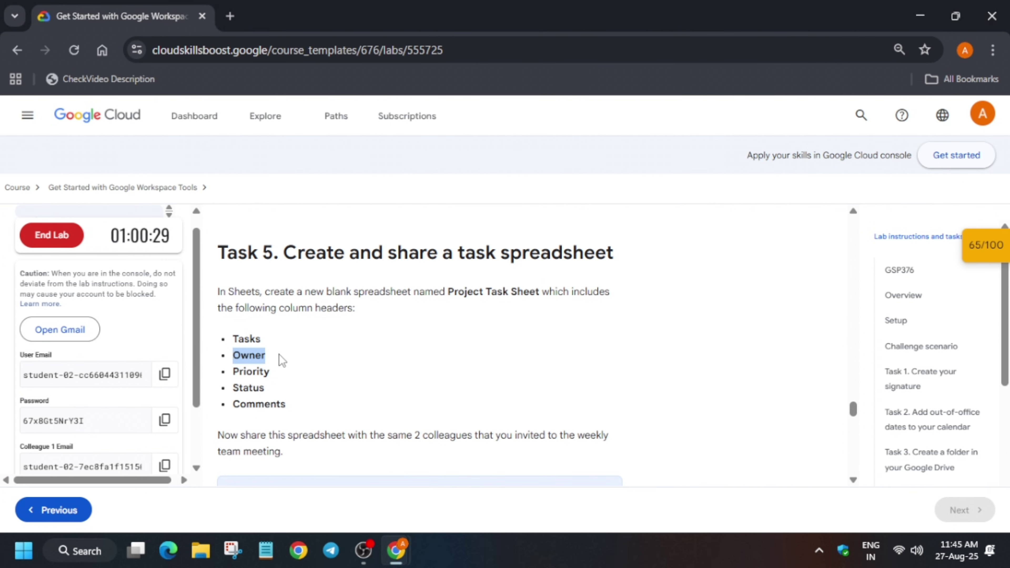
key("alt+Tab")
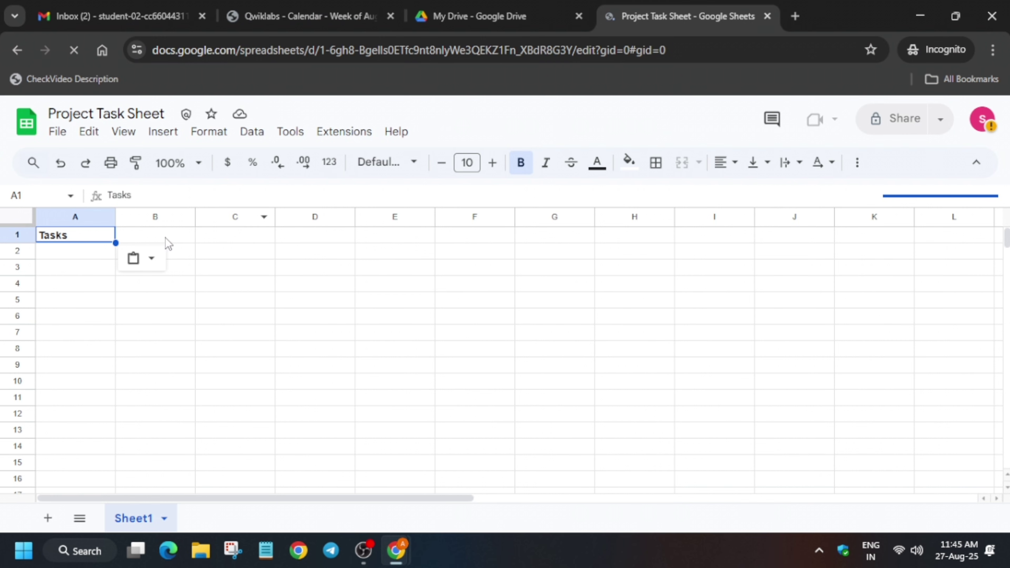
left_click(166, 238)
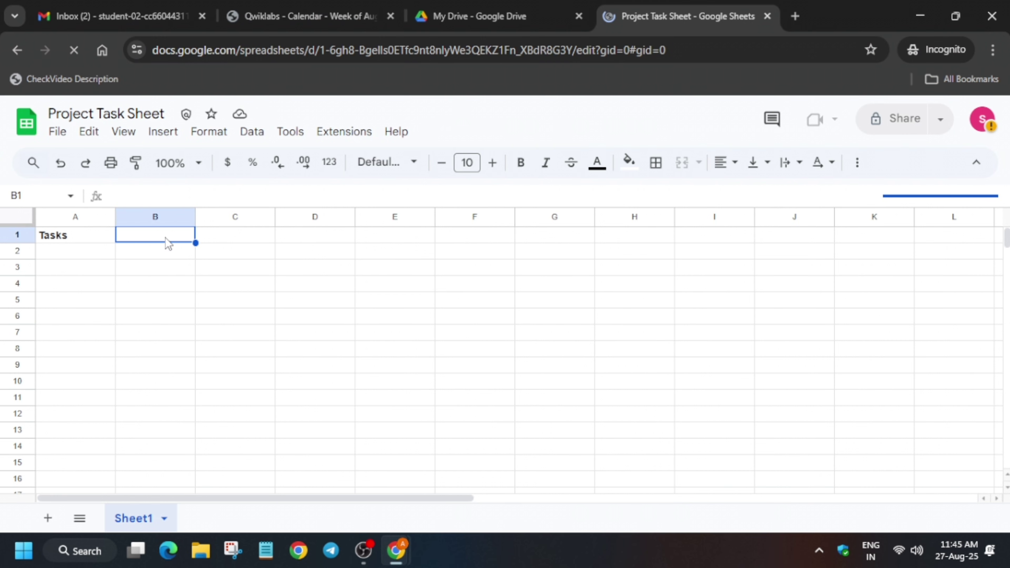
key("ctrl+v")
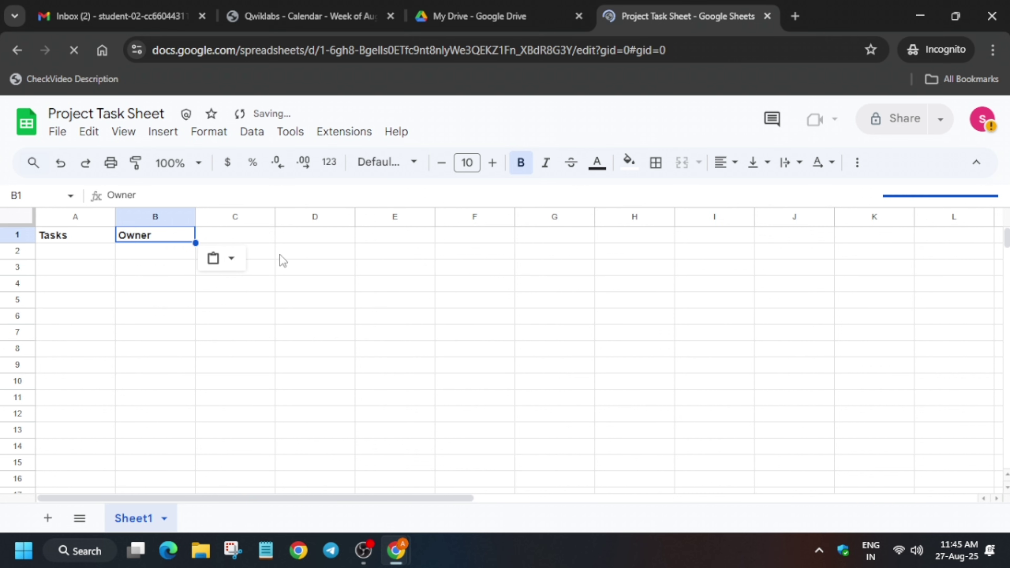
- Enter the headers Priority in C1 and Status in D1
key("alt+Tab")
double_click(236, 372)
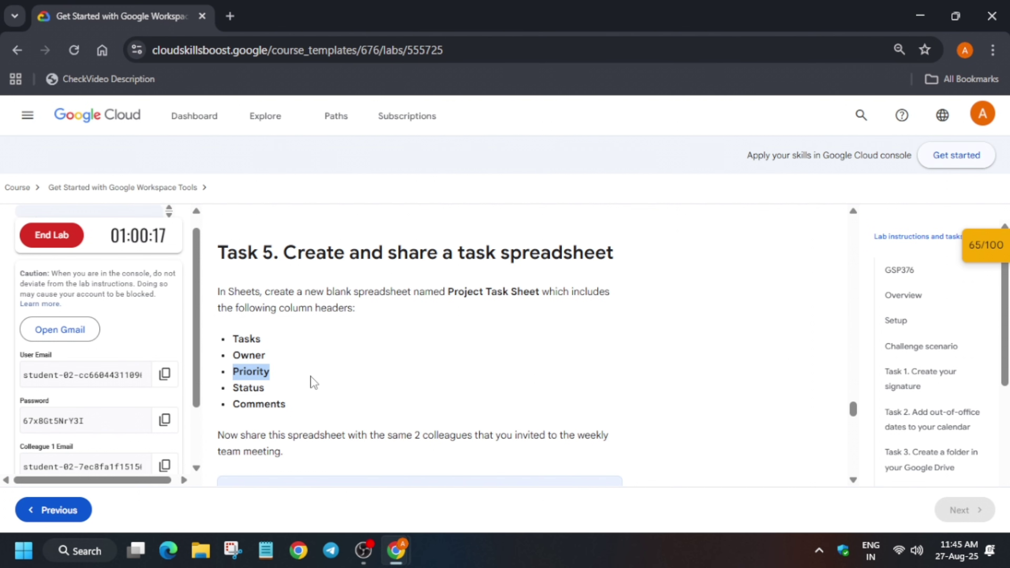
key("alt+Tab")
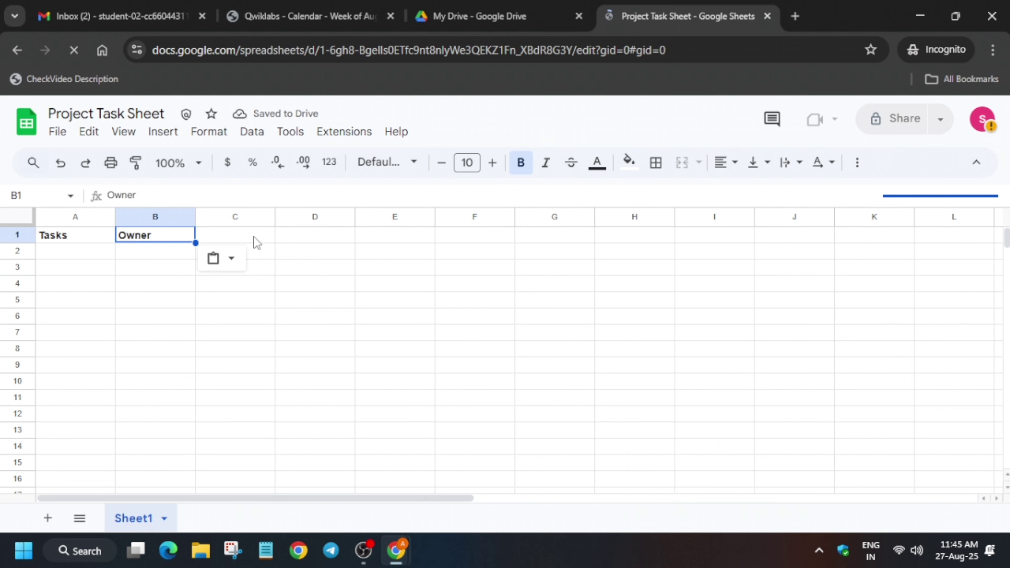
left_click(257, 242)
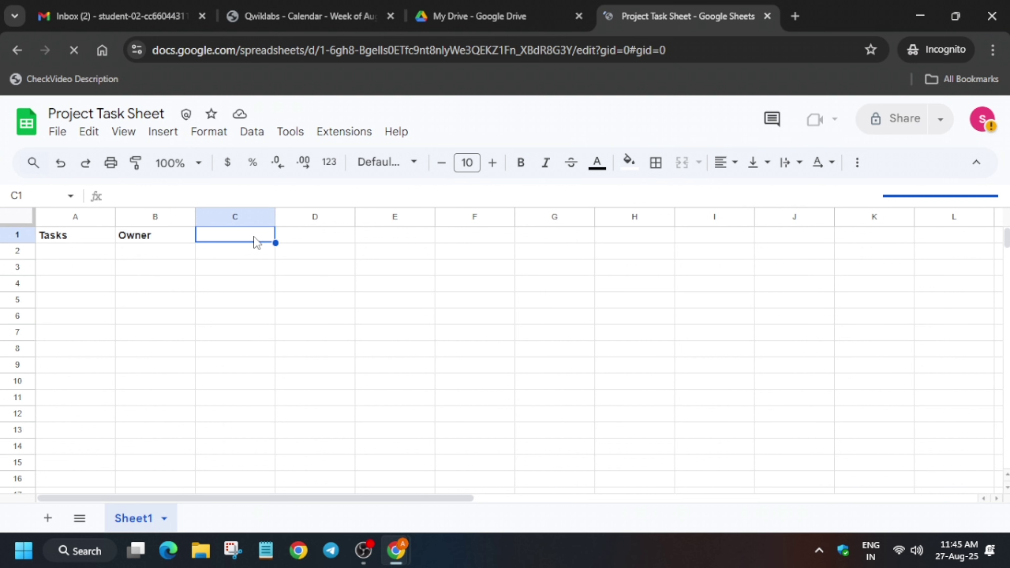
key("alt+Tab")
double_click(248, 388)
key("ctrl+c")
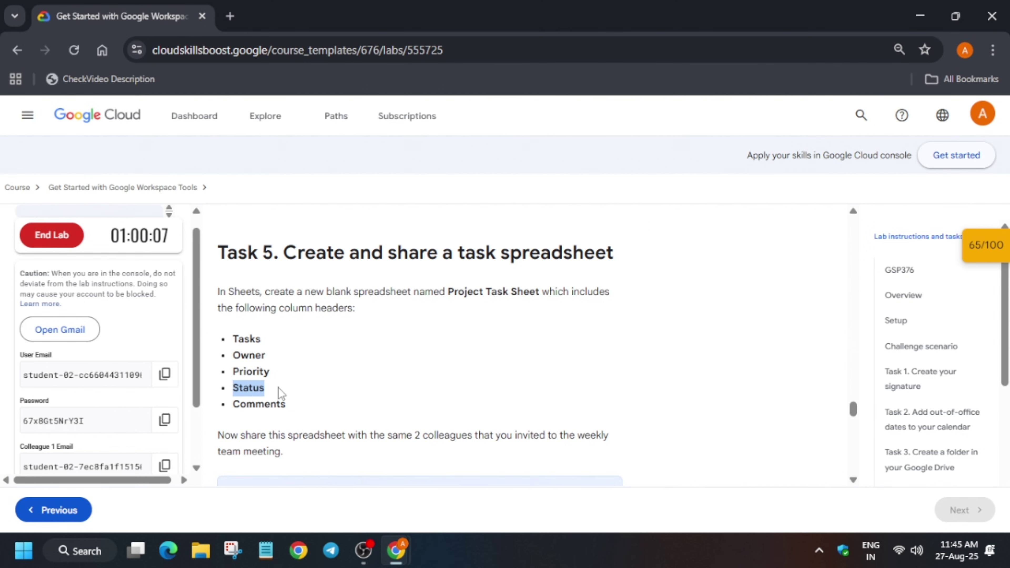
key("alt+Tab")
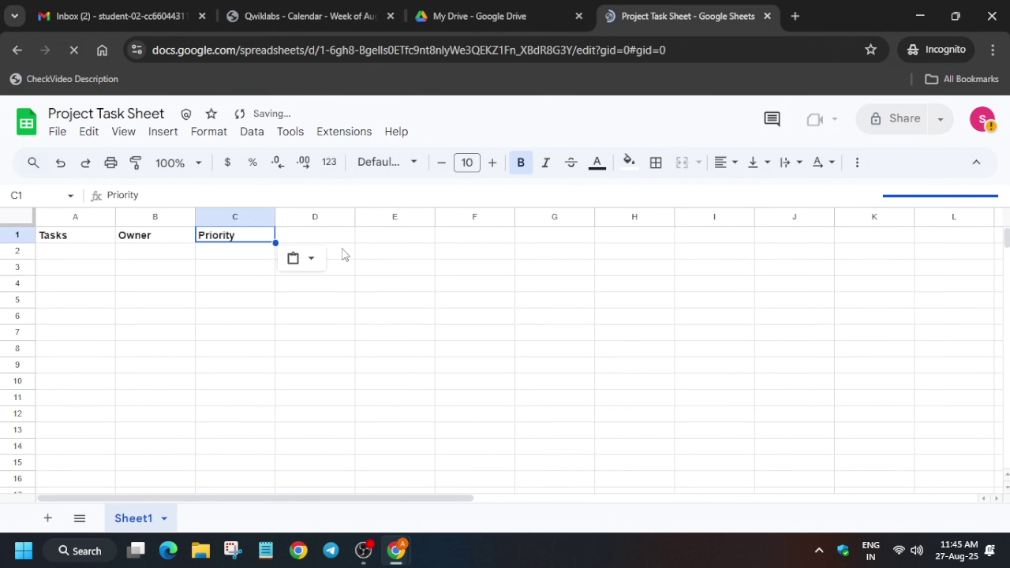
left_click(350, 236)
key("ctrl+v")
- Add the final header Comments in E1 and finish editing row 1
key("alt+Tab")
left_click_drag(235, 404, 298, 410)
key("ctrl+c")
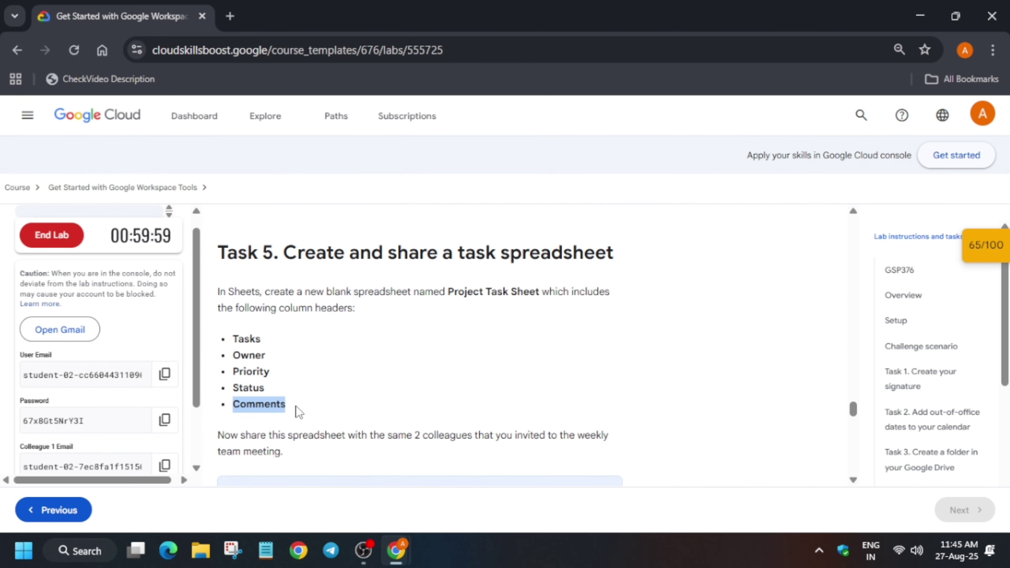
key("alt+Tab")
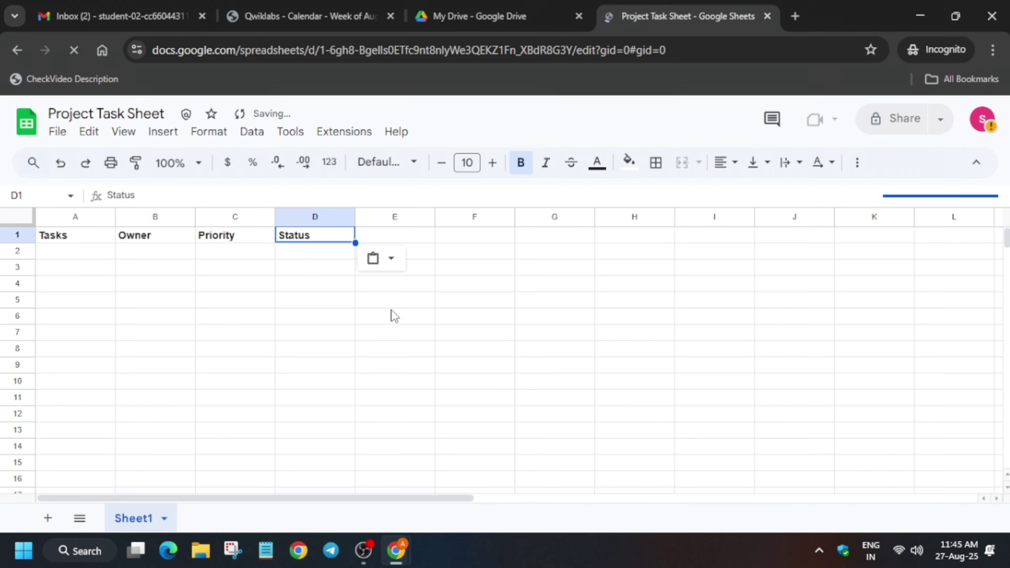
left_click(421, 236)
key("ctrl+v")
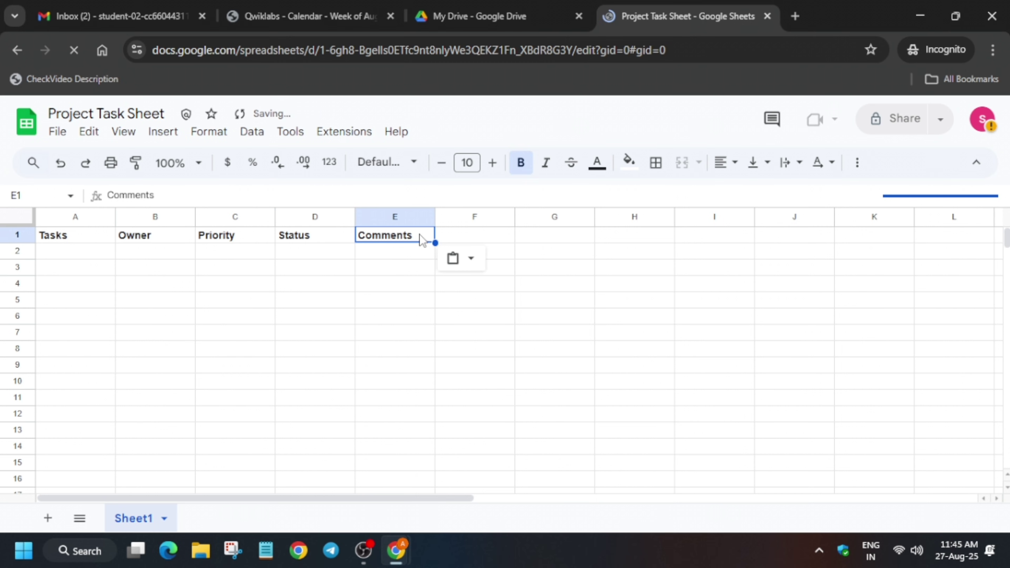
left_click(399, 334)
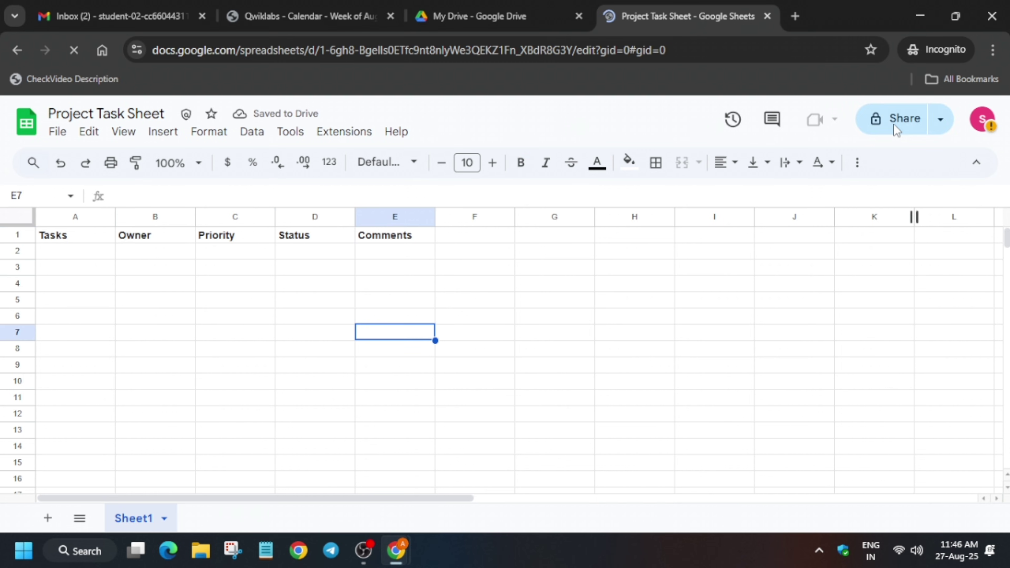
- Open sharing for Project Task Sheet and add the first colleague's e-mail, then remove it
left_click(894, 125)
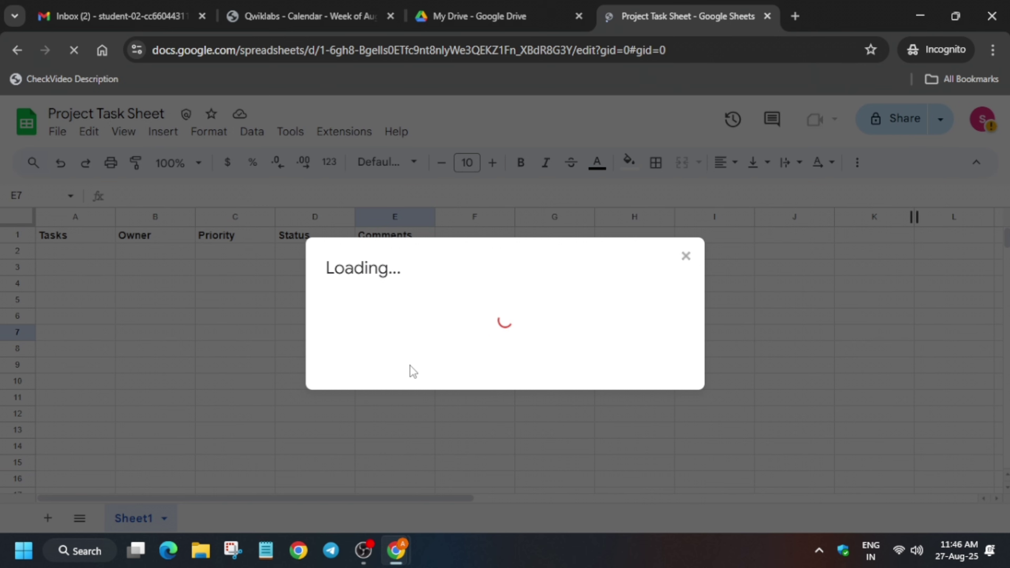
key("alt+Tab")
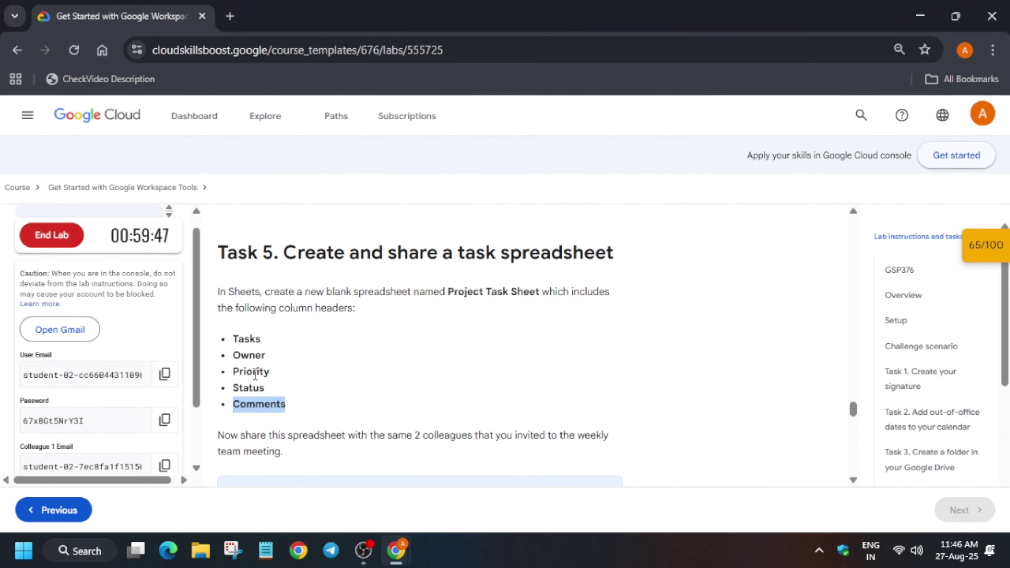
scroll(169, 413, "down", 2)
left_click(153, 386)
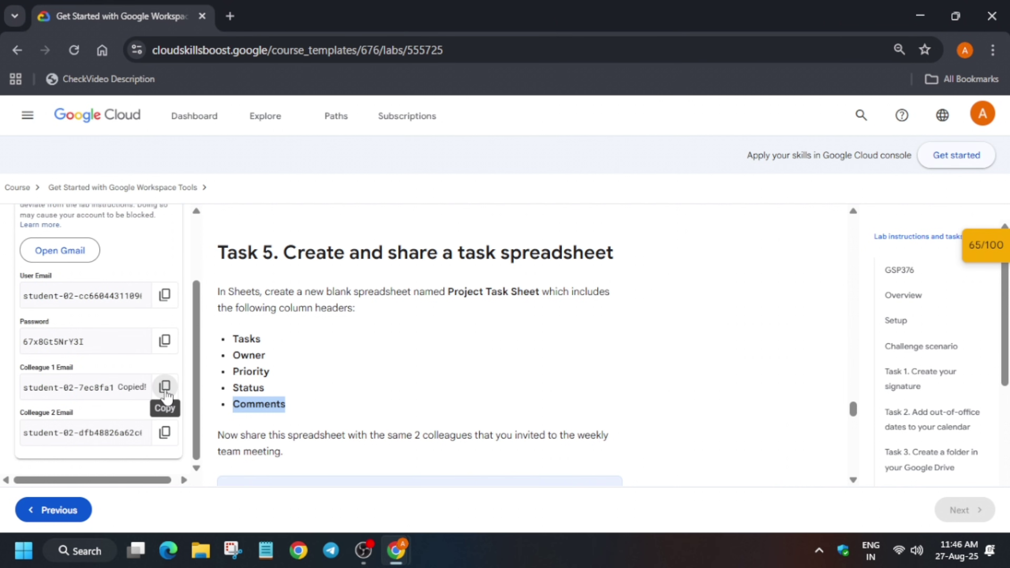
key("alt+Tab")
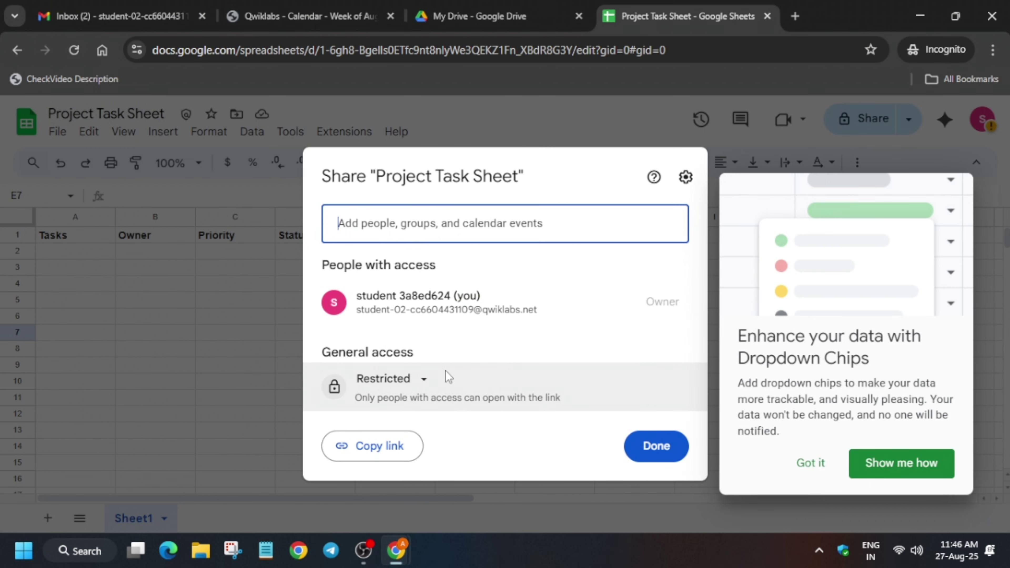
left_click(473, 236)
key("ctrl+v")
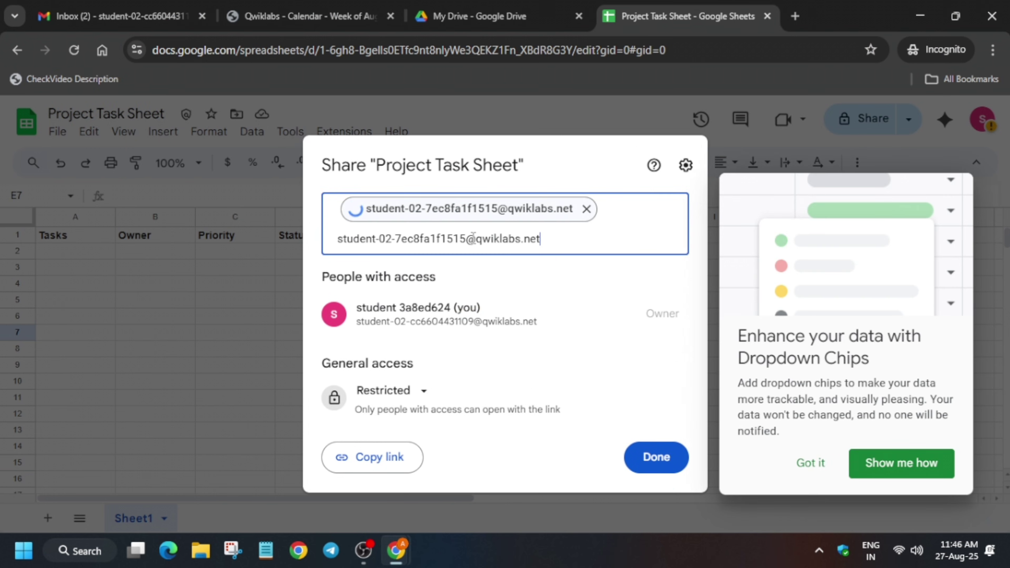
key("alt+Tab")
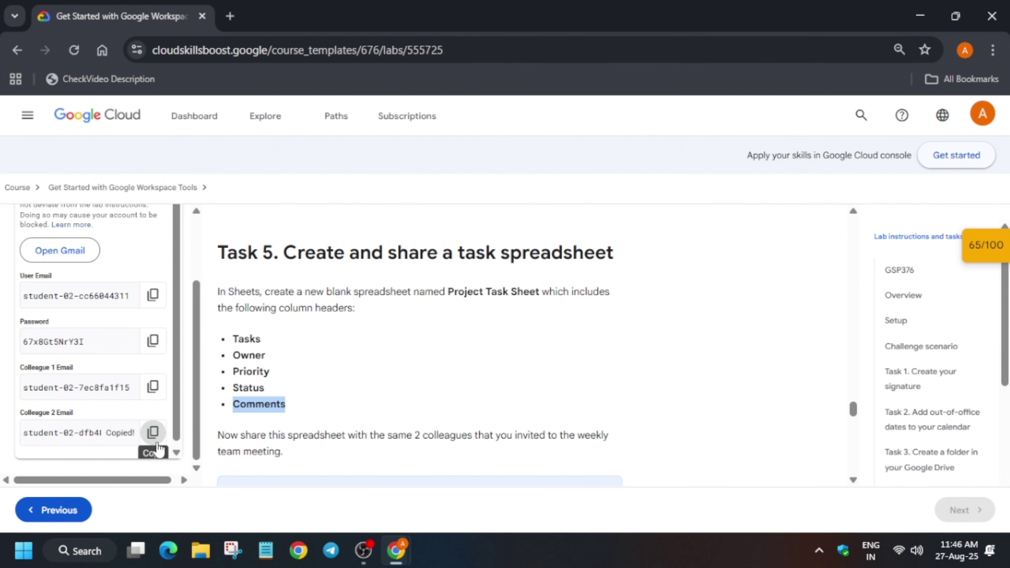
left_click(164, 433)
key("alt+Tab")
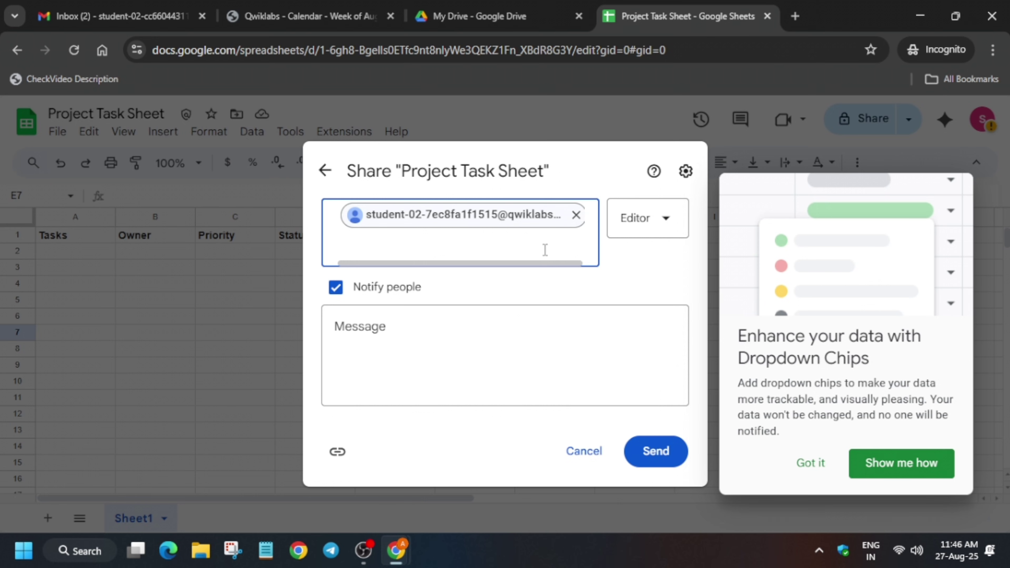
left_click(576, 215)
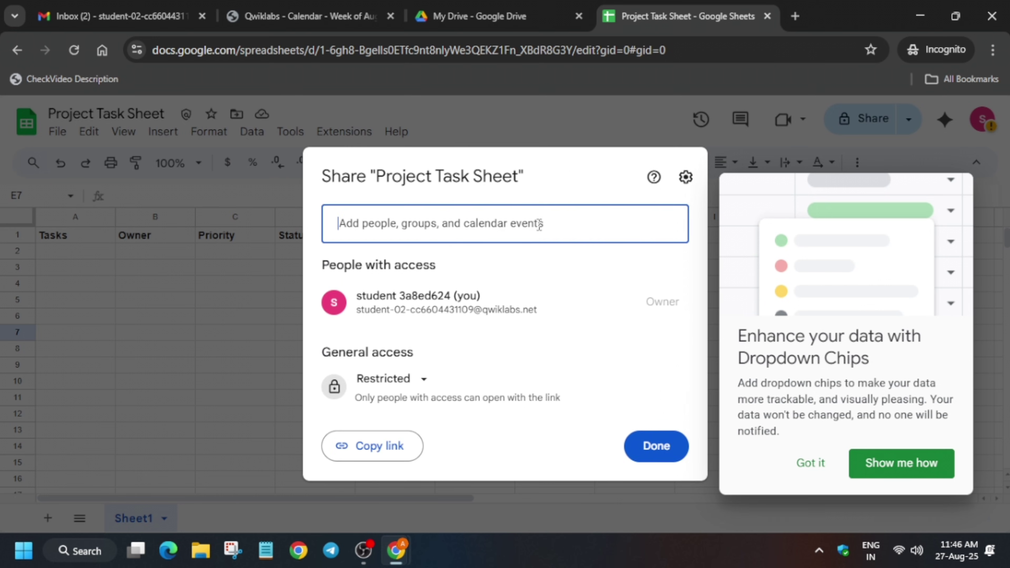
- Add both colleagues' e-mails as Editors and send the share invitations
key("alt+Tab")
left_click(153, 385)
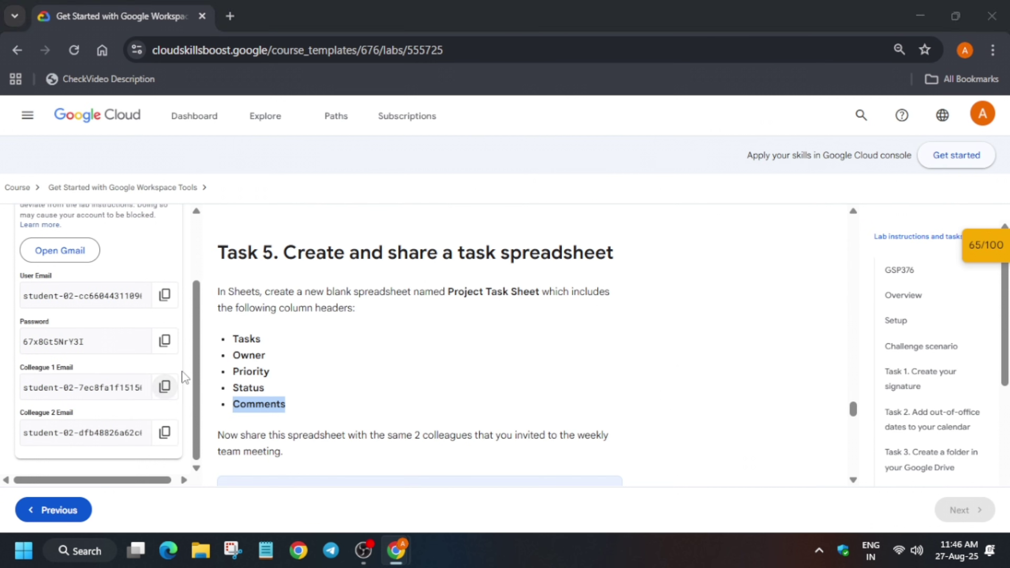
key("alt+Tab")
key("ctrl+v")
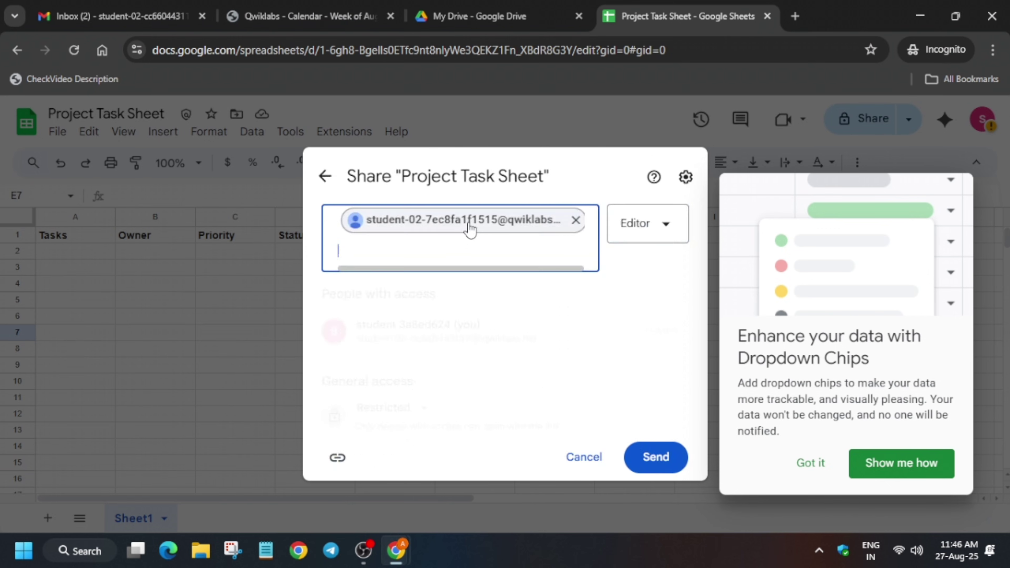
key("alt+Tab")
left_click(154, 431)
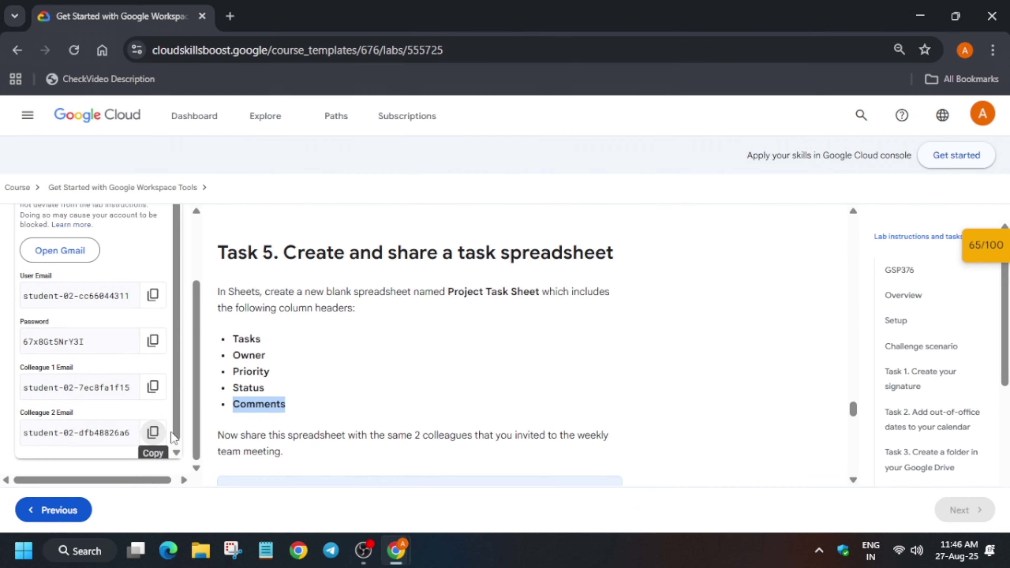
key("alt+Tab")
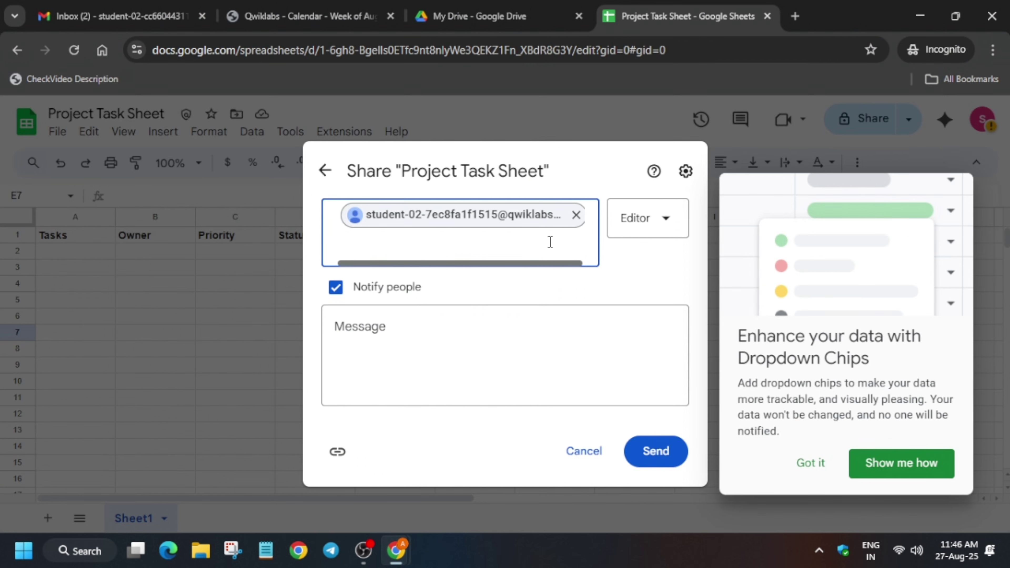
key("ctrl+v")
left_click(651, 468)
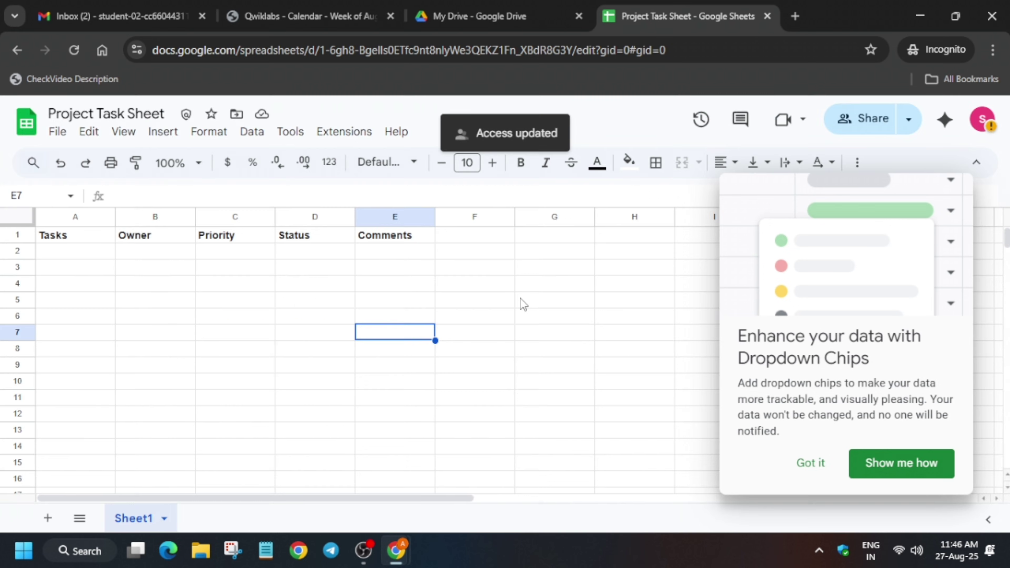
- Get Task 5, the shared task spreadsheet, marked Step Completed
key("alt+Tab")
scroll(375, 363, "down", 10)
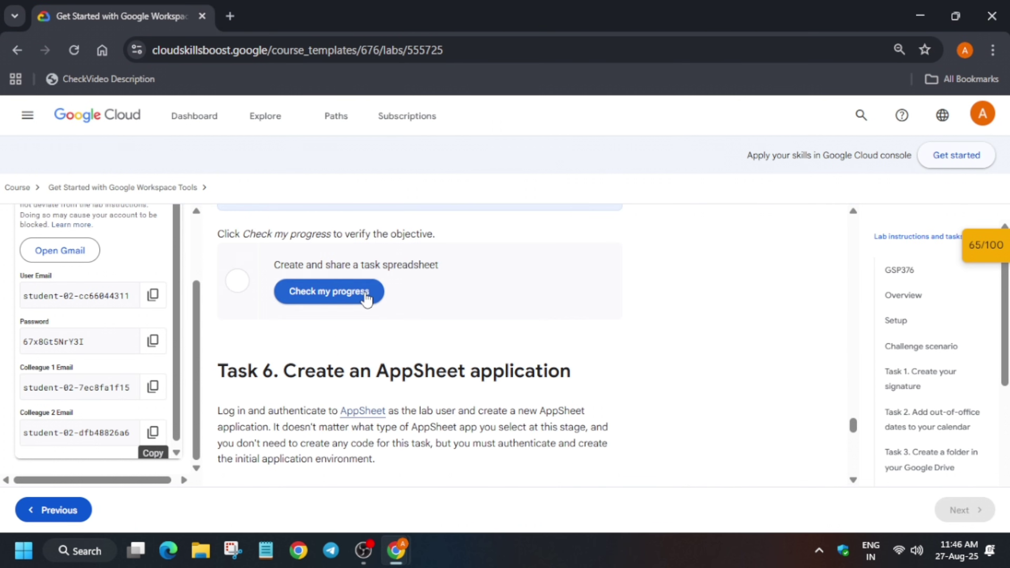
left_click(366, 297)
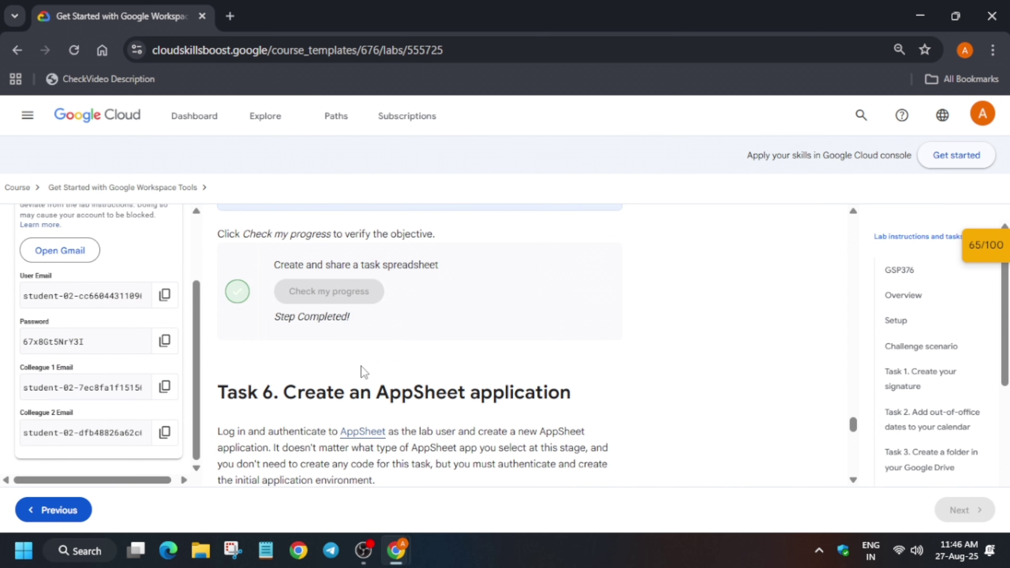
- Open the lab's AppSheet link in an incognito window
scroll(363, 371, "down", 4)
right_click(351, 275)
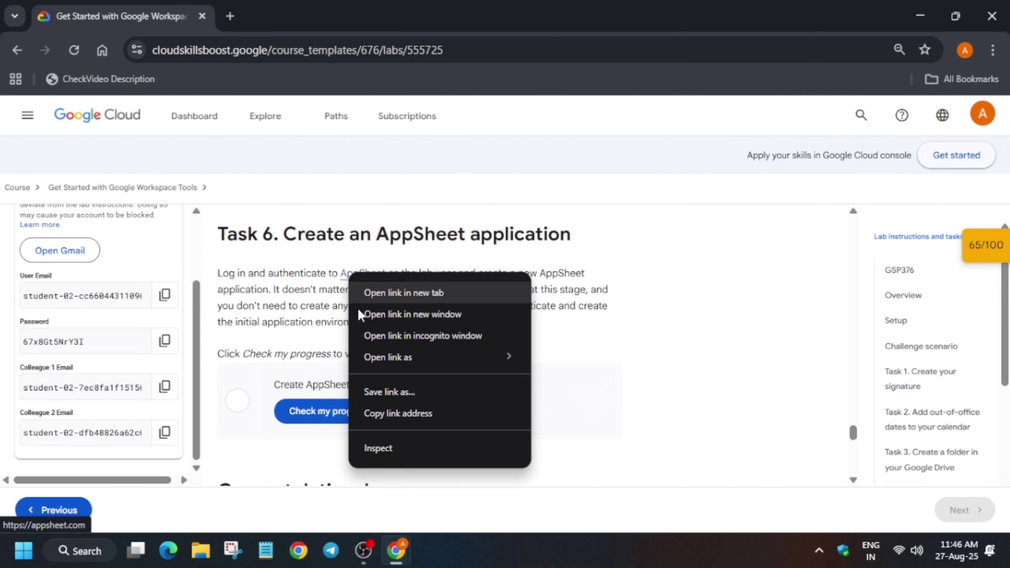
left_click(374, 336)
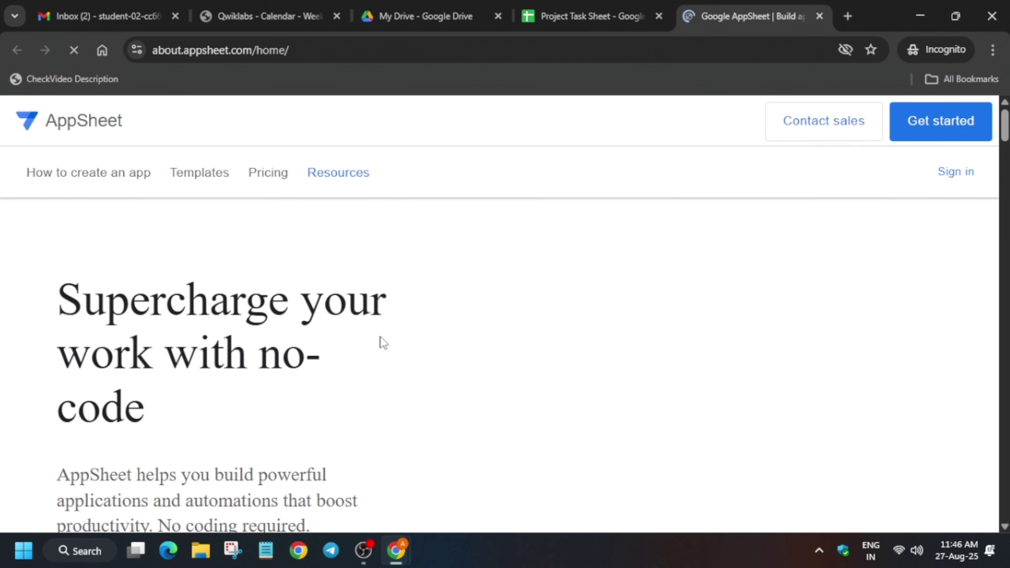
- Sign in to AppSheet with Google as the lab student account and allow Drive and Sheets access
left_click(963, 180)
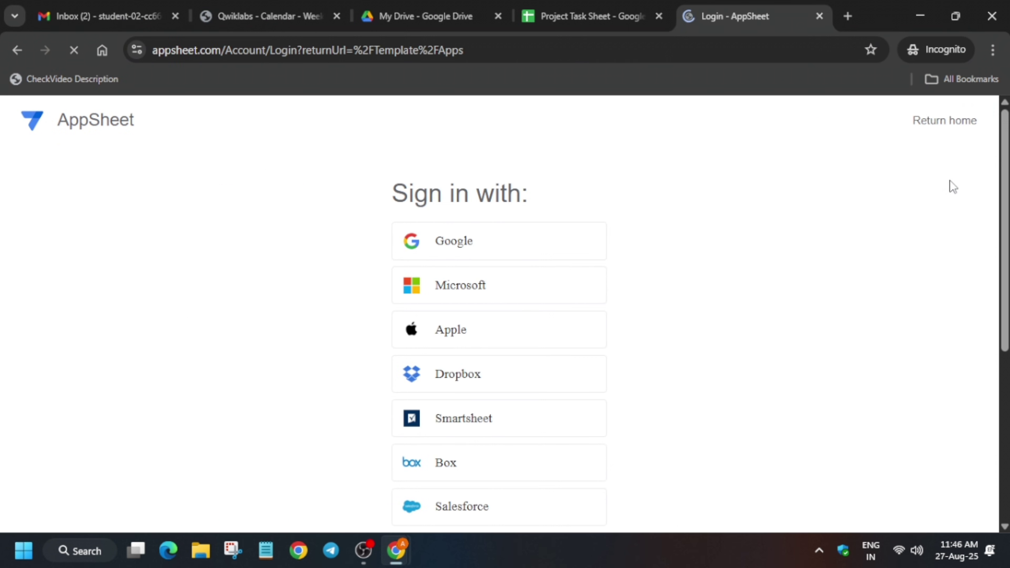
left_click(436, 247)
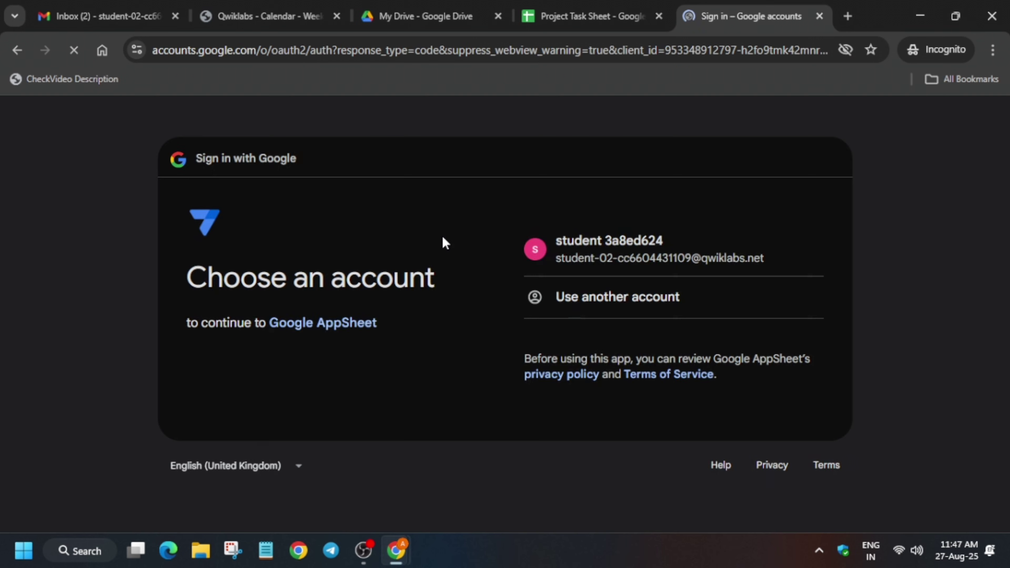
left_click(634, 260)
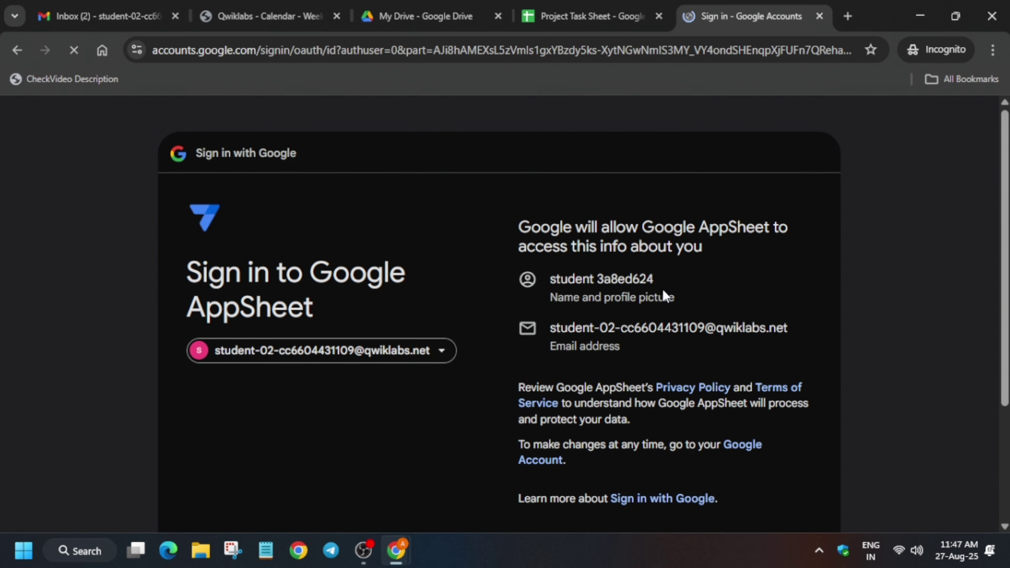
scroll(662, 293, "down", 4)
left_click(769, 399)
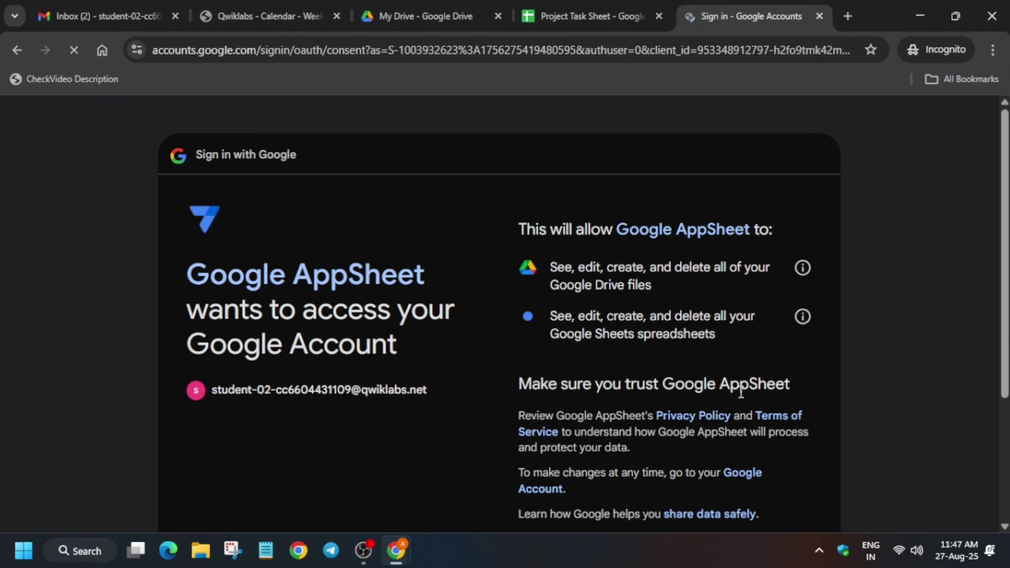
scroll(745, 394, "down", 5)
left_click(731, 388)
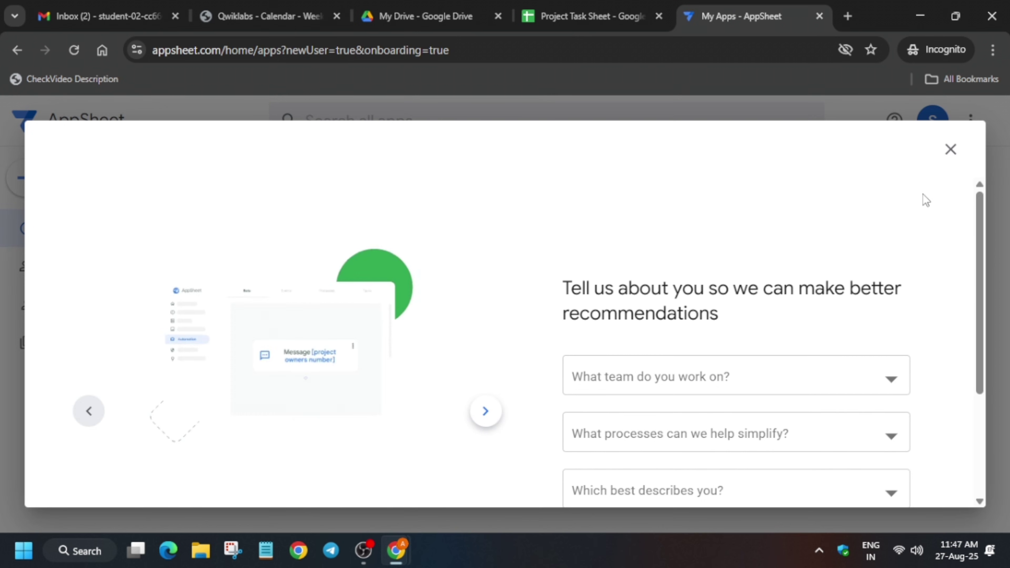
- Dismiss the onboarding questionnaire and create a Blank app named New App via Create > App
left_click(950, 149)
left_click(56, 177)
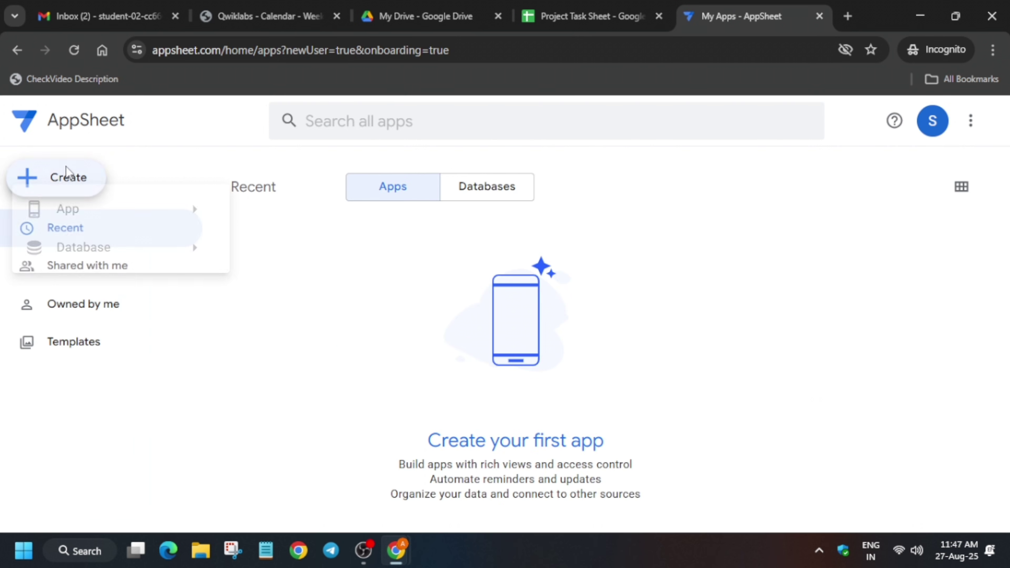
mouse_move(140, 210)
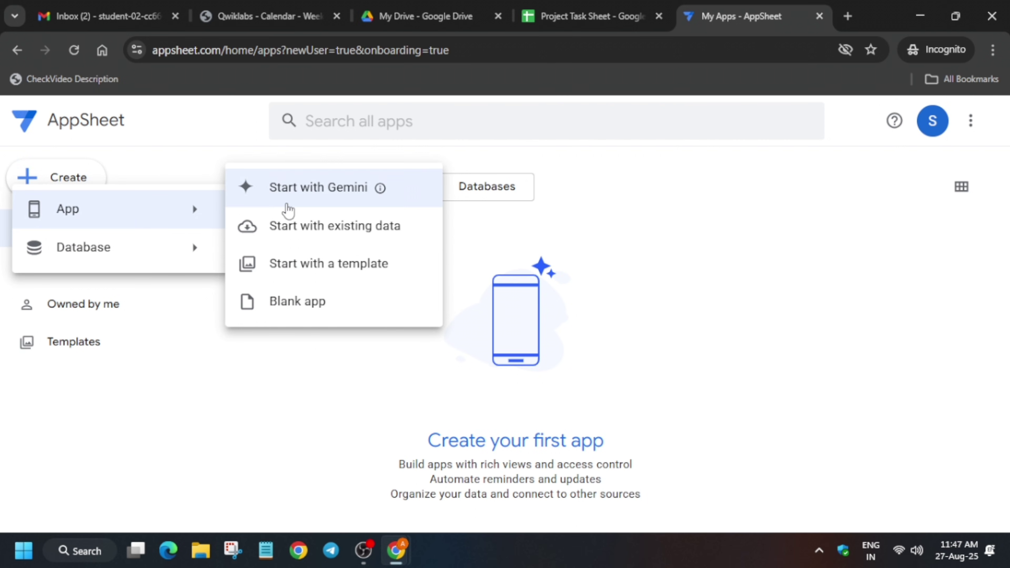
left_click(308, 266)
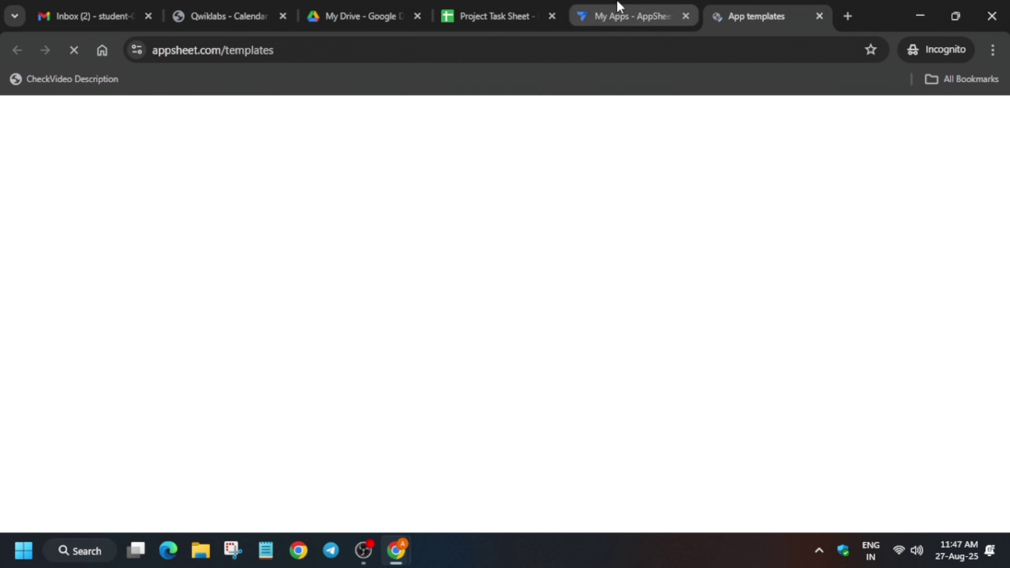
left_click(615, 9)
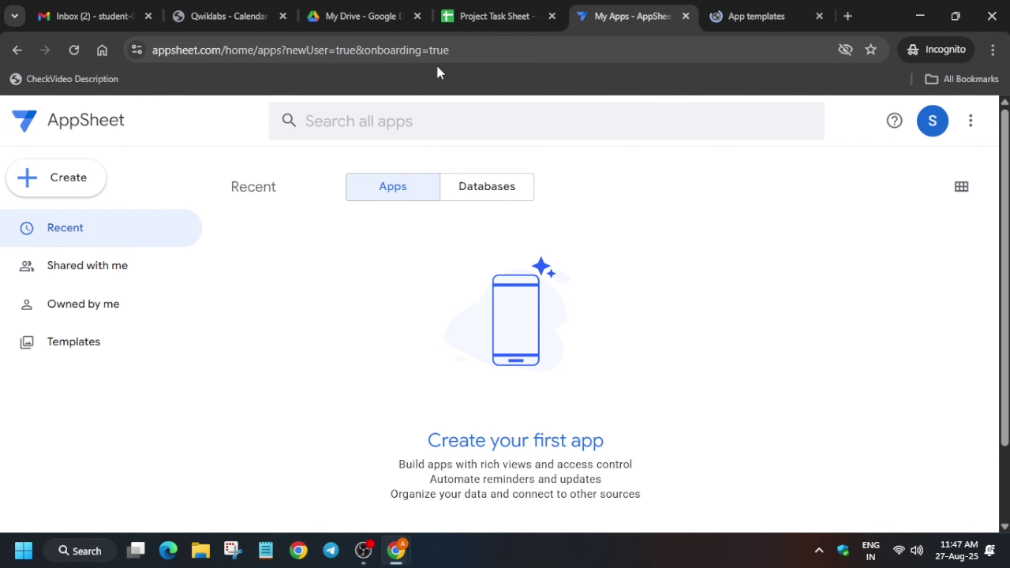
left_click(28, 177)
mouse_move(176, 209)
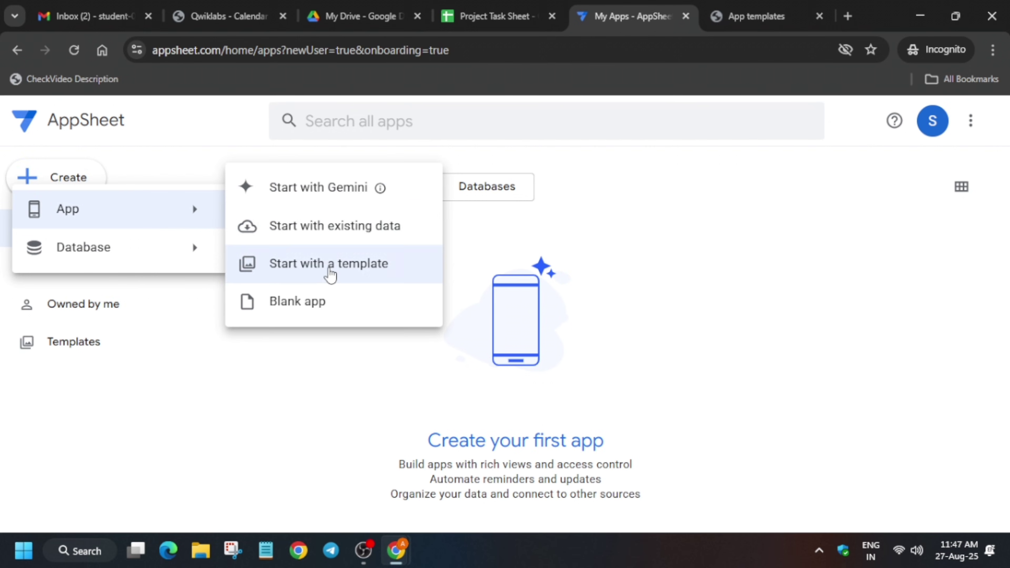
left_click(320, 303)
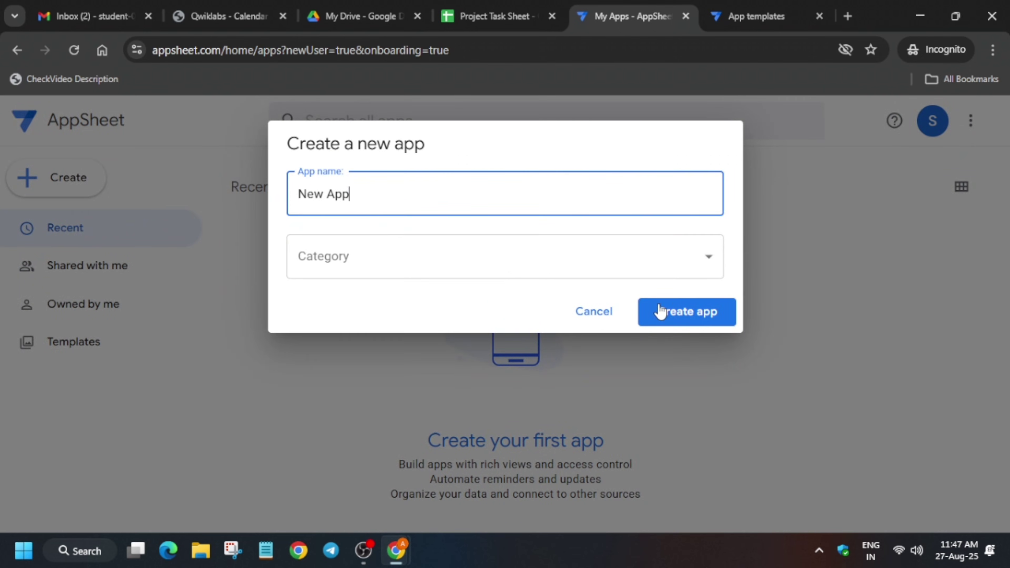
left_click(660, 311)
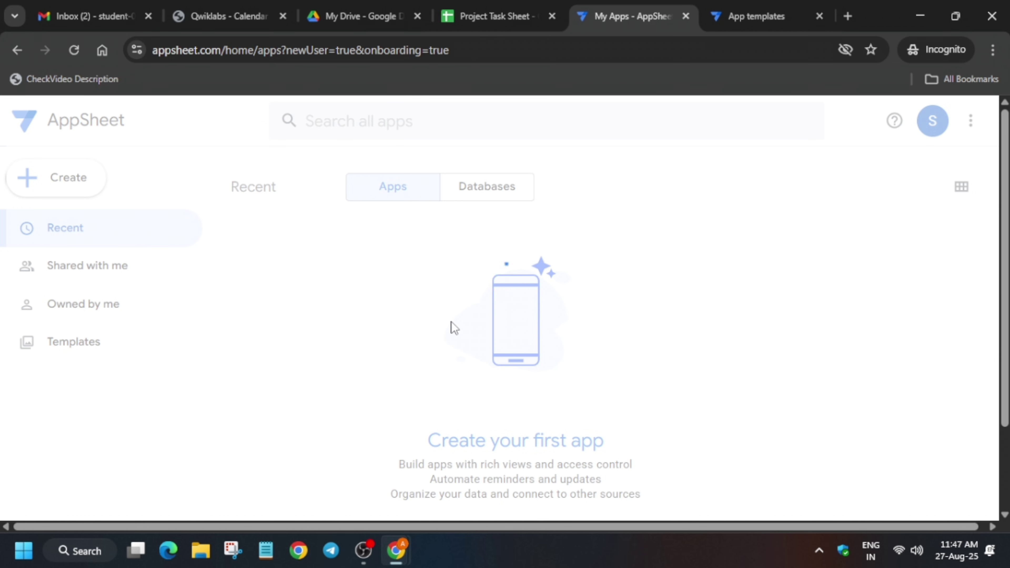
- Run Check my progress for Task 6 to verify the AppSheet app
key("alt+Tab")
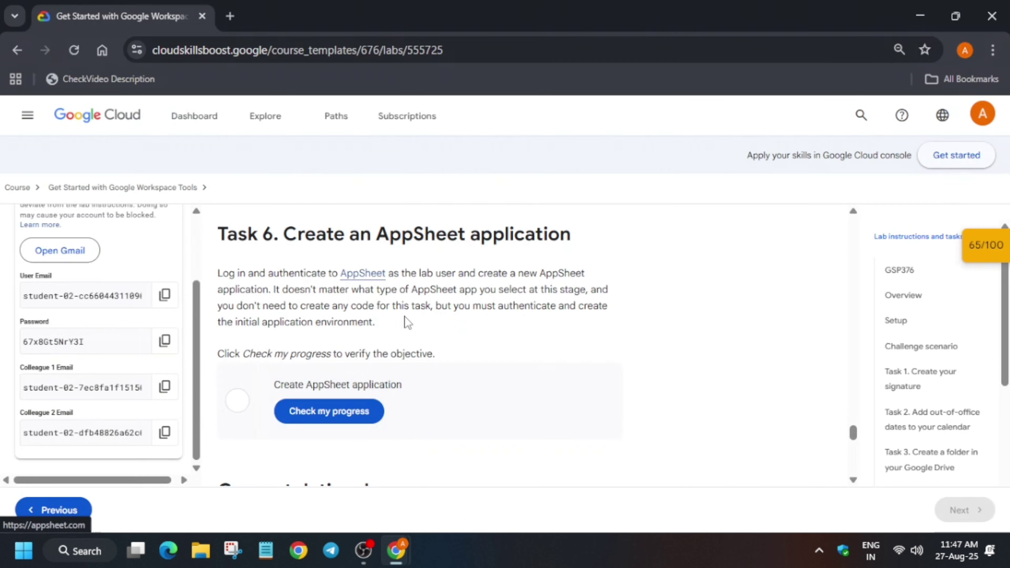
left_click(301, 412)
scroll(300, 395, "down", 3)
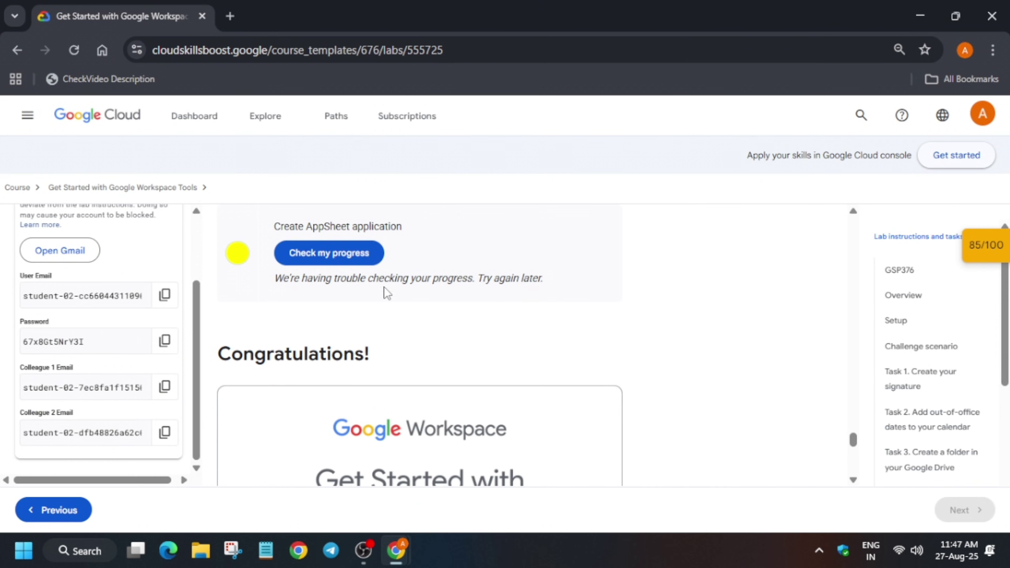
left_click(359, 261)
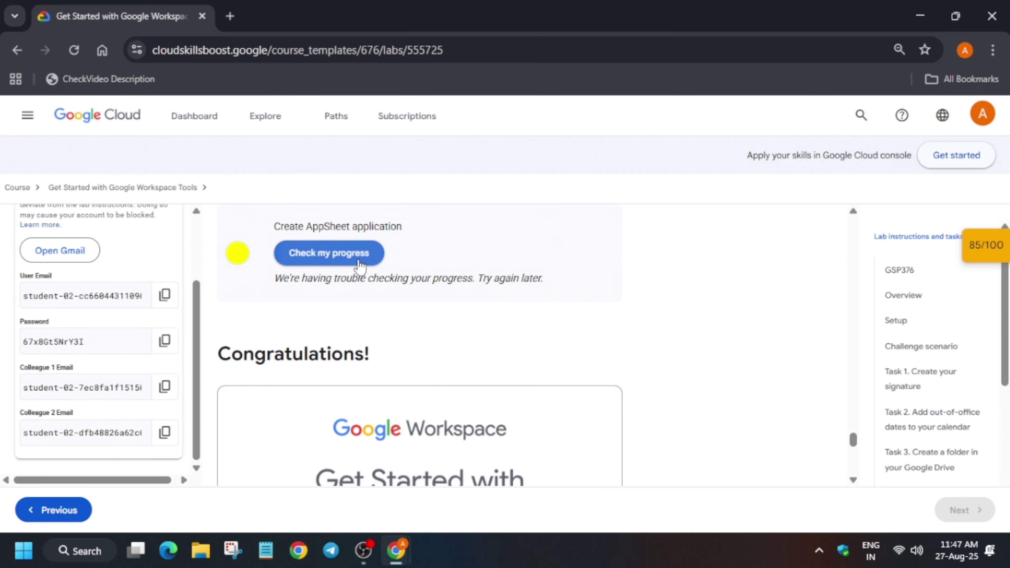
key("alt+Tab")
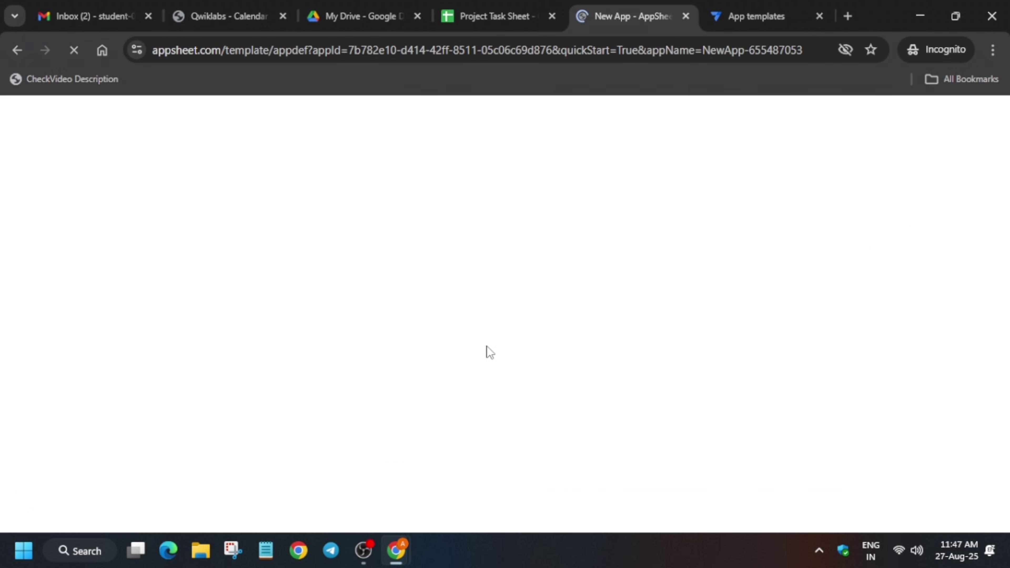
key("alt+Tab")
- Review the 100/100 checkpoint score, end the lab, and view the earned course badge
left_click(986, 245)
scroll(910, 342, "down", 3)
scroll(927, 318, "up", 3)
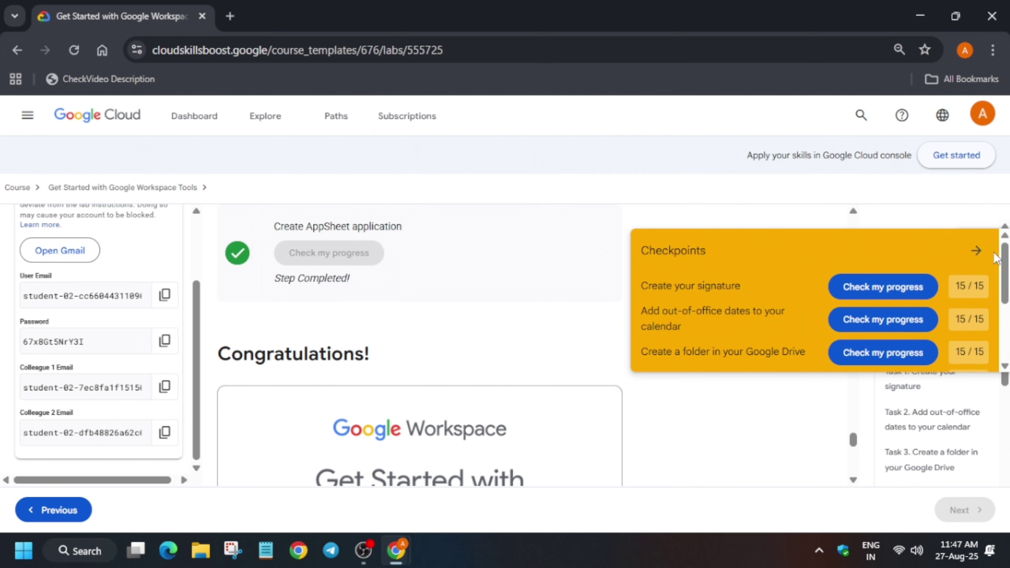
scroll(100, 339, "up", 3)
left_click(52, 249)
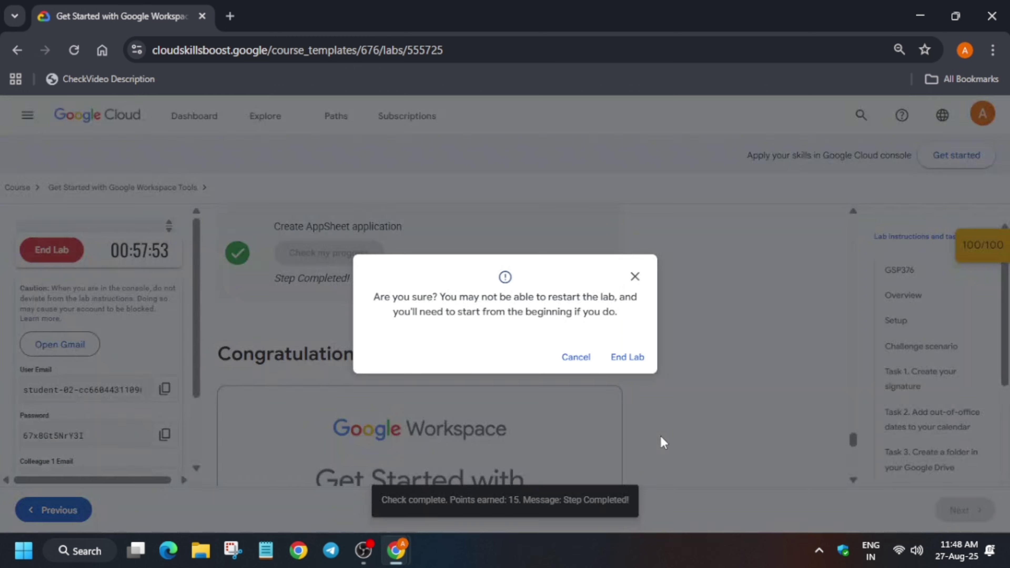
left_click(636, 357)
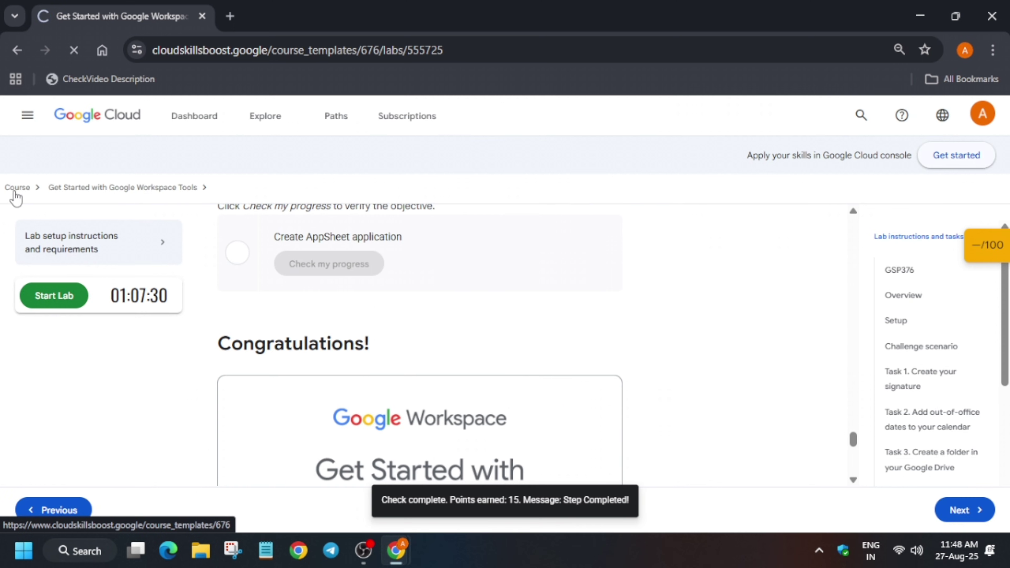
left_click(15, 190)
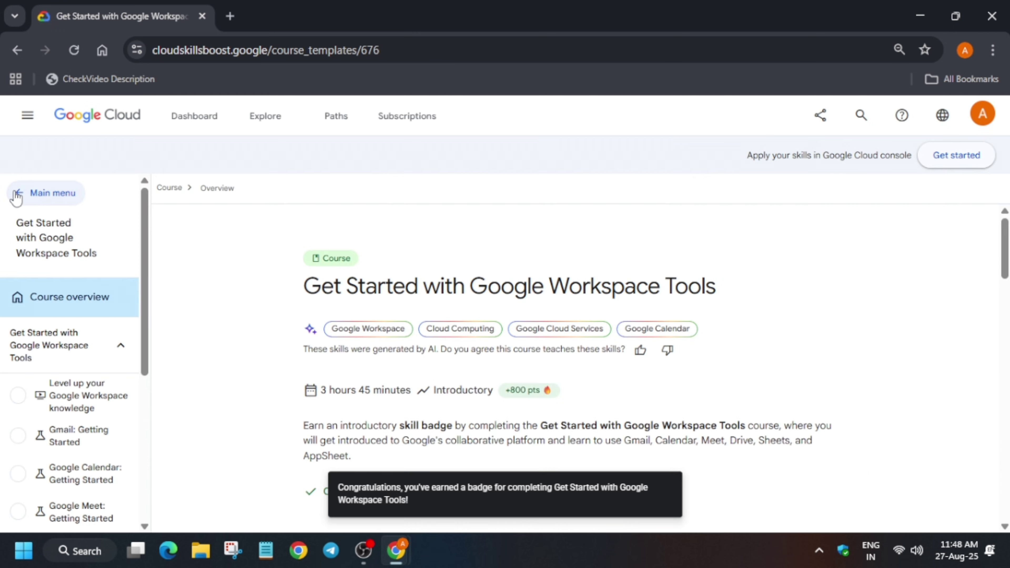
scroll(538, 401, "down", 20)
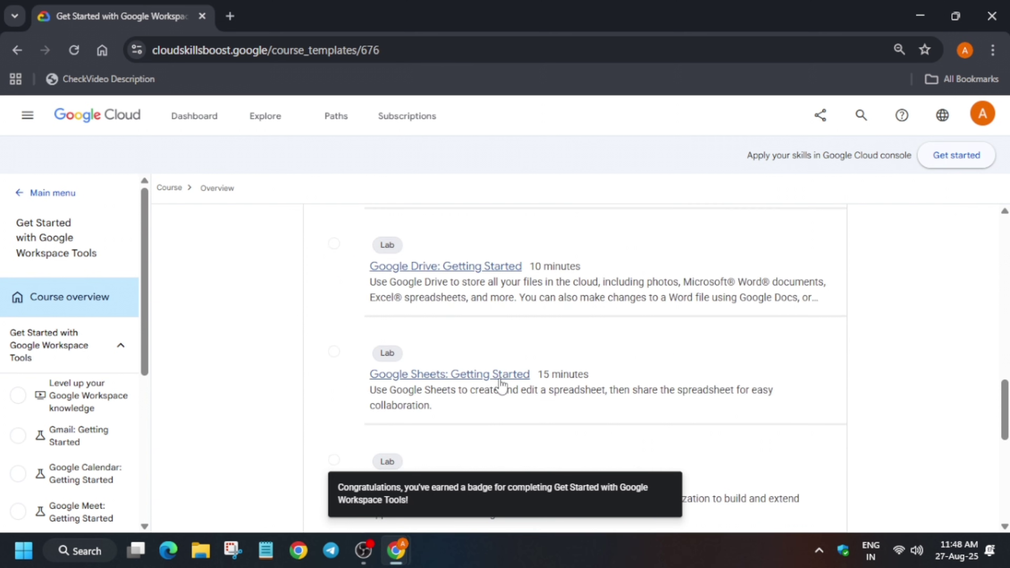